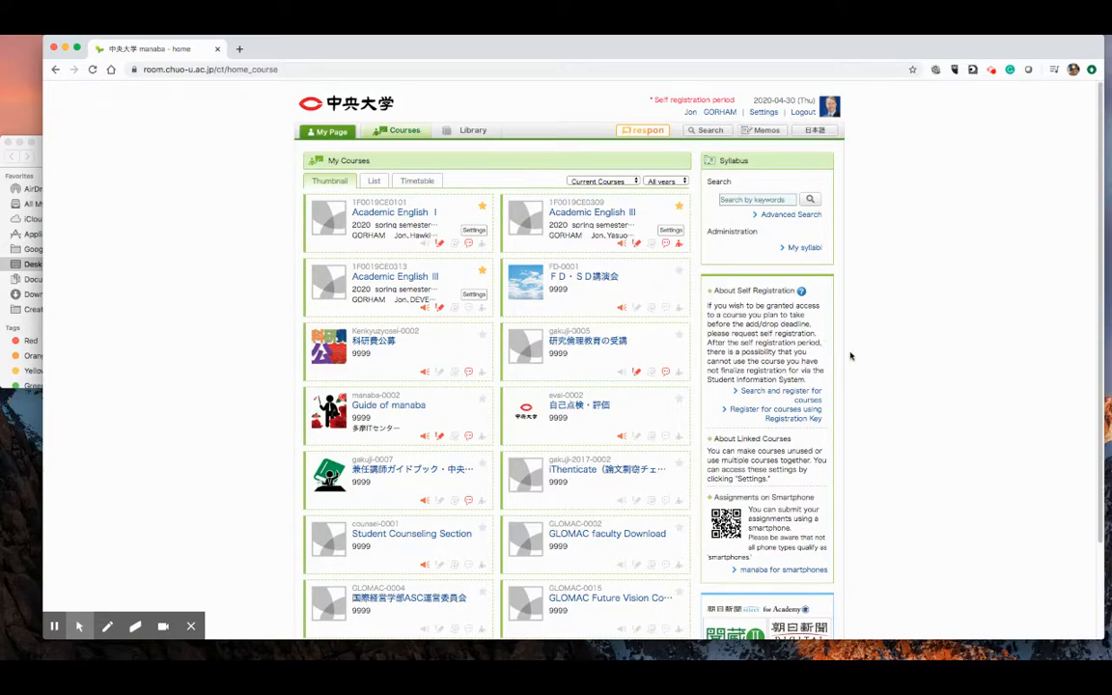
- Open the Academic English III course with code 1F0019CE0309 from the course list
{"action": "scroll", "coordinate": [852, 354], "scroll_direction": "up", "scroll_amount": 5}
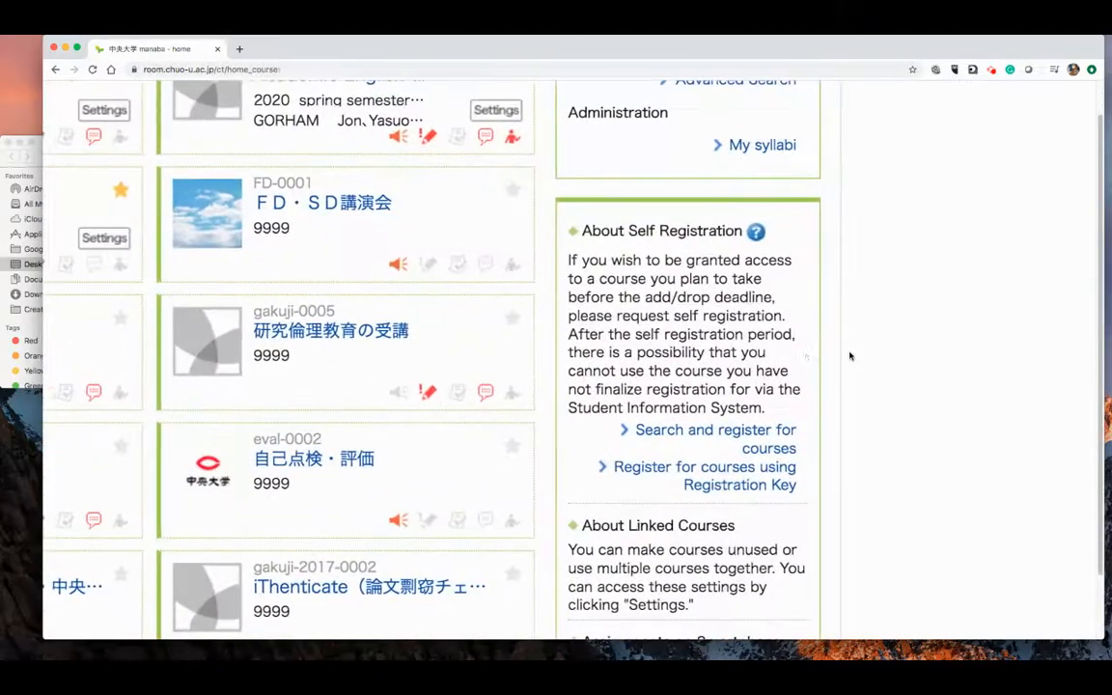
{"action": "scroll", "coordinate": [851, 354], "scroll_direction": "left", "scroll_amount": 2}
{"action": "scroll", "coordinate": [851, 354], "scroll_direction": "up", "scroll_amount": 3}
{"action": "scroll", "coordinate": [823, 354], "scroll_direction": "left", "scroll_amount": 3}
{"action": "scroll", "coordinate": [824, 354], "scroll_direction": "up", "scroll_amount": 1}
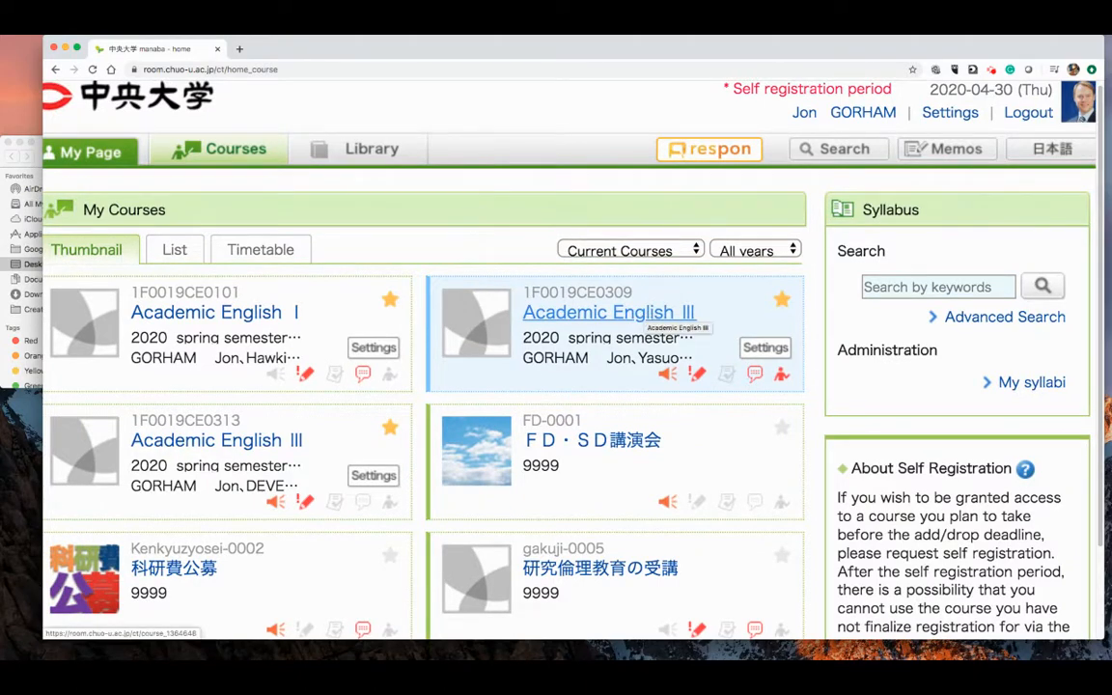
{"action": "left_click", "coordinate": [652, 315]}
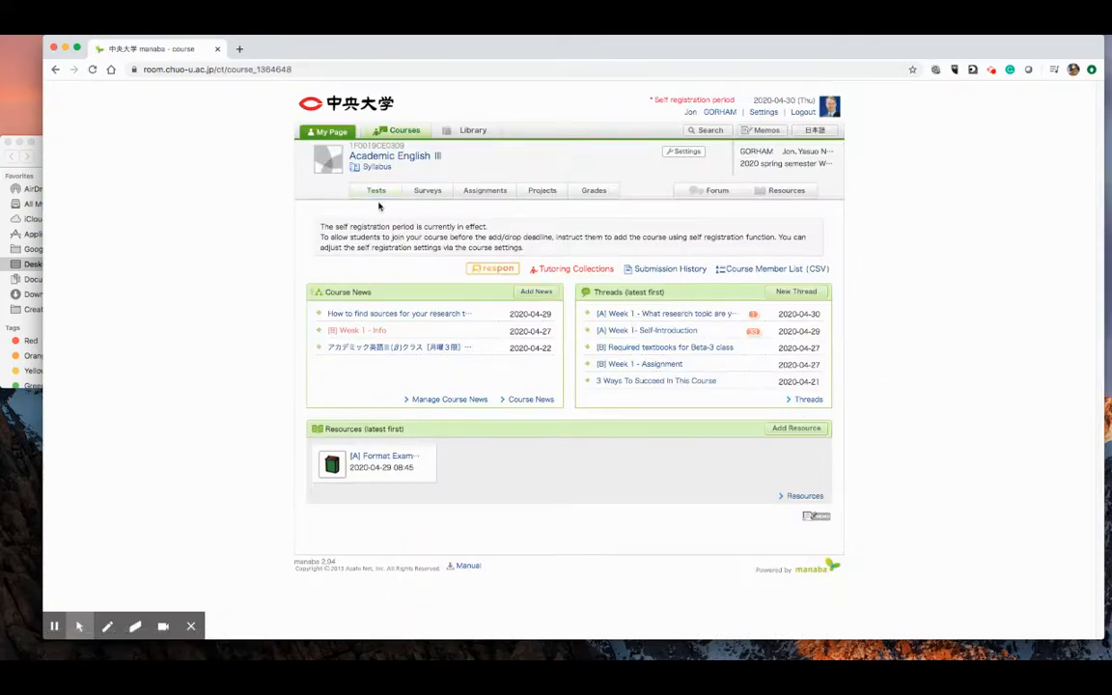
- Go to the course's tests administration and open its test import page
{"action": "scroll", "coordinate": [379, 207], "scroll_direction": "up", "scroll_amount": 5}
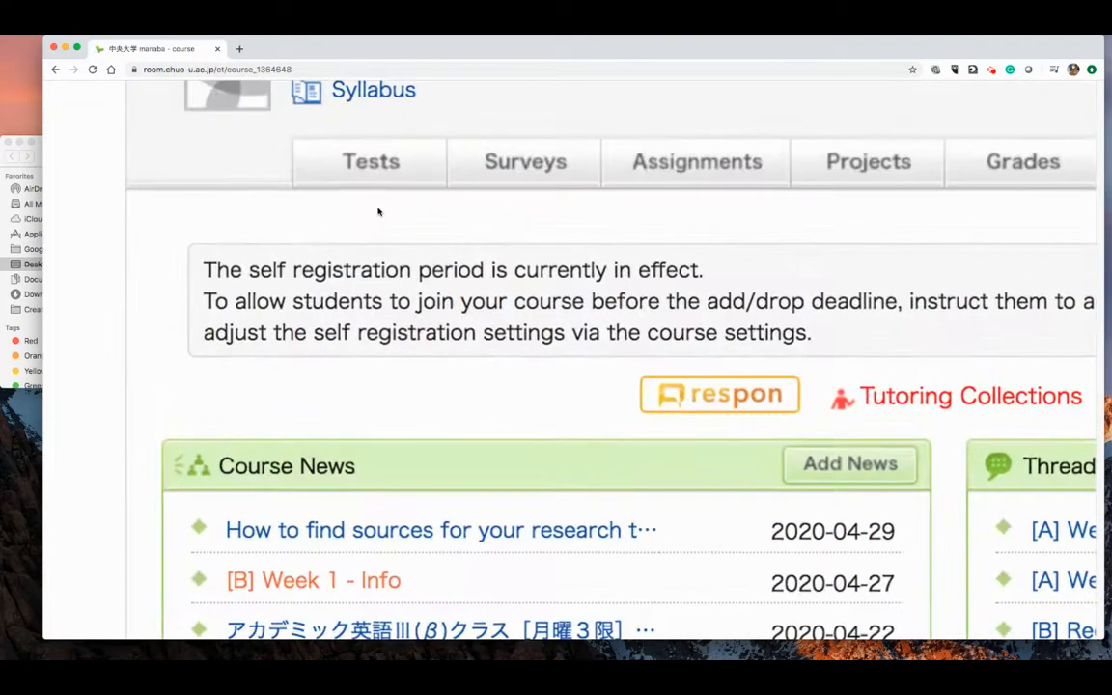
{"action": "scroll", "coordinate": [379, 209], "scroll_direction": "up", "scroll_amount": 3}
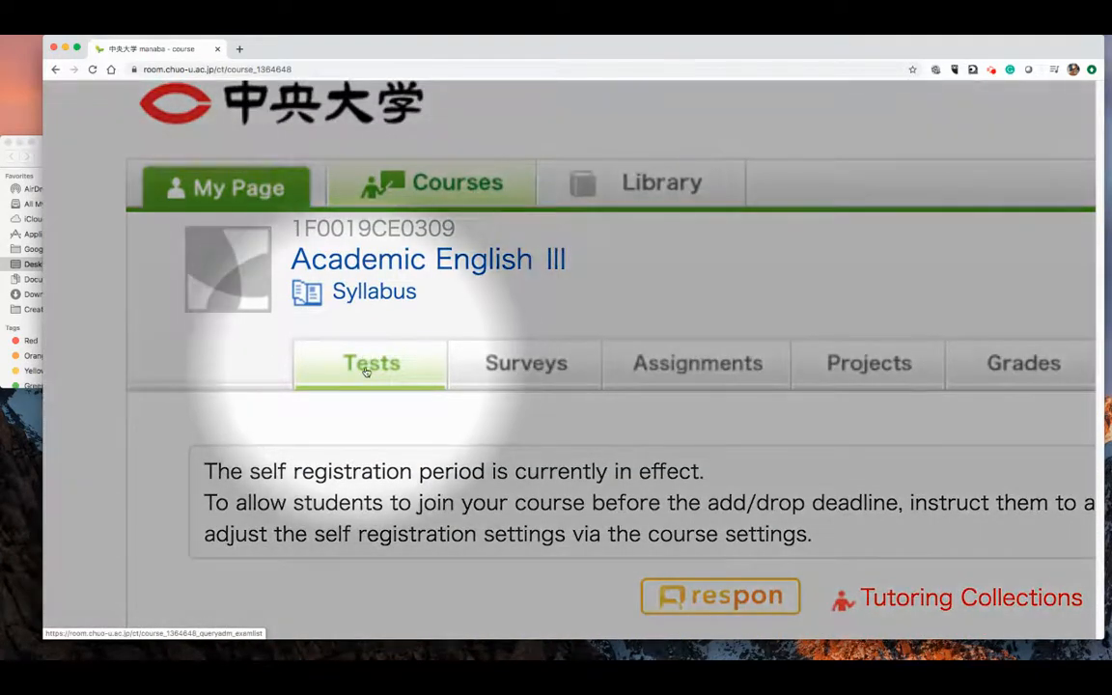
{"action": "left_click", "coordinate": [371, 365]}
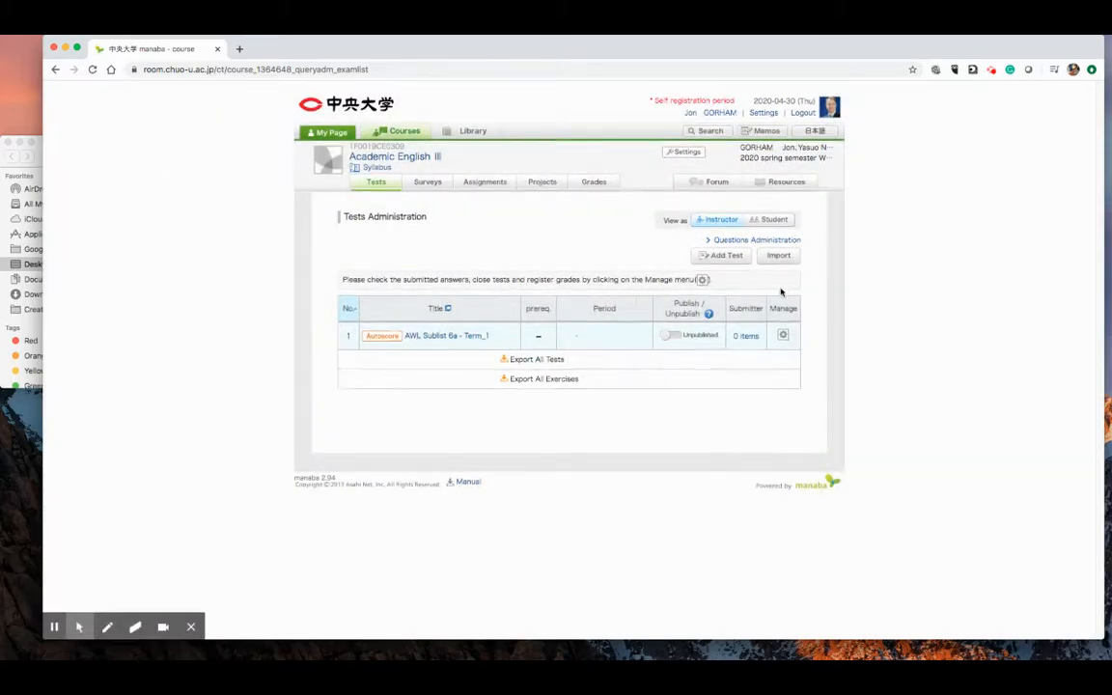
{"action": "scroll", "coordinate": [782, 292], "scroll_direction": "up", "scroll_amount": 5}
{"action": "scroll", "coordinate": [770, 299], "scroll_direction": "up", "scroll_amount": 2}
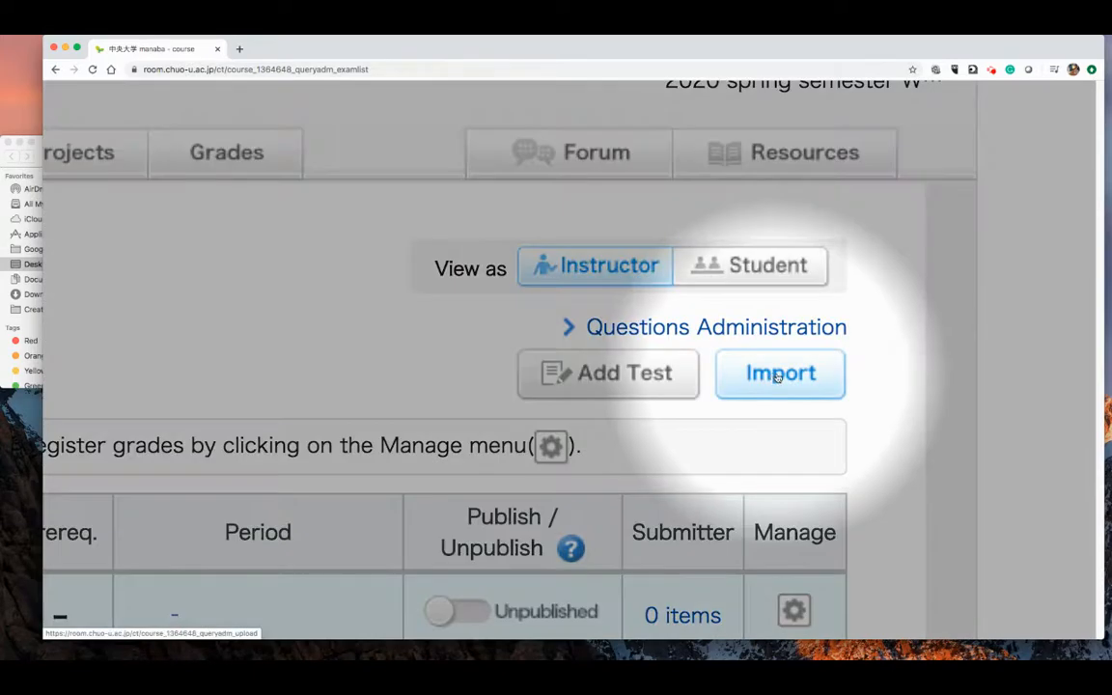
{"action": "left_click", "coordinate": [778, 375]}
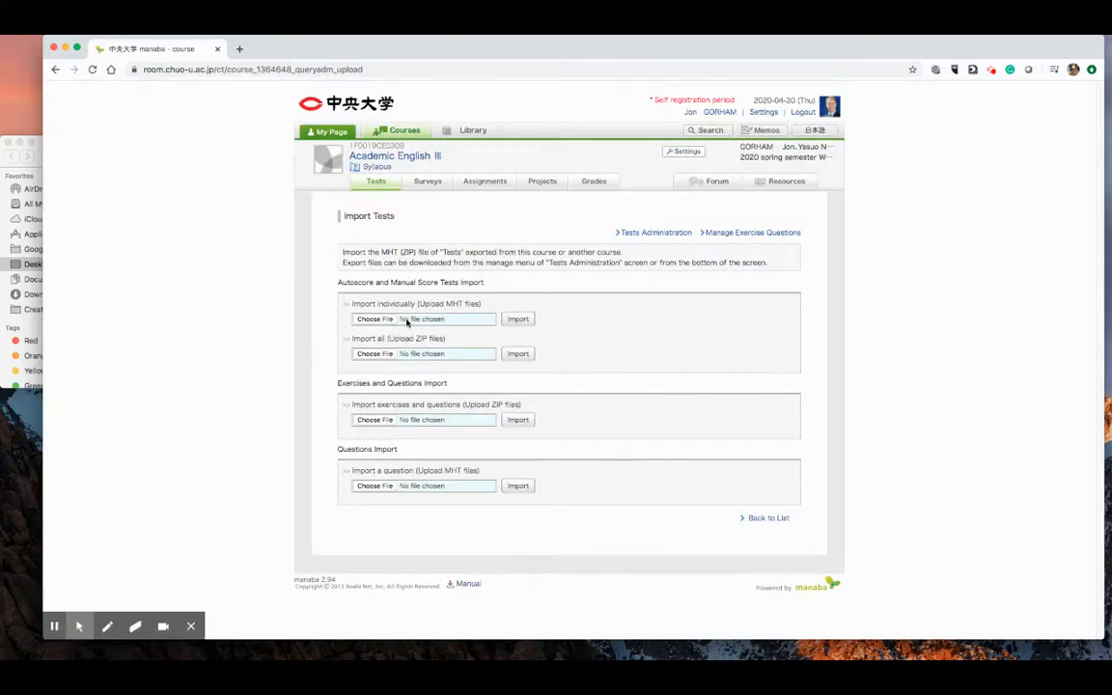
- Import the individual test file "AWL Sublist 6b - Term_1_quiz.mht" from the Alpha_3 folder inside Chuo_2020
{"action": "scroll", "coordinate": [408, 324], "scroll_direction": "up", "scroll_amount": 5}
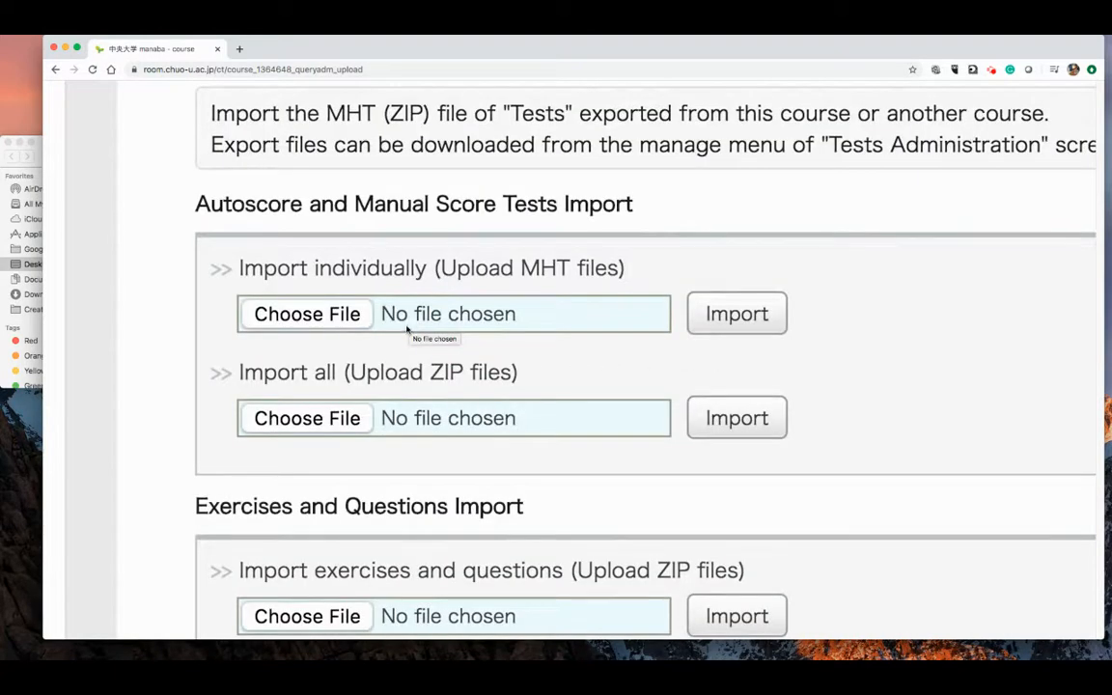
{"action": "left_click", "coordinate": [306, 316]}
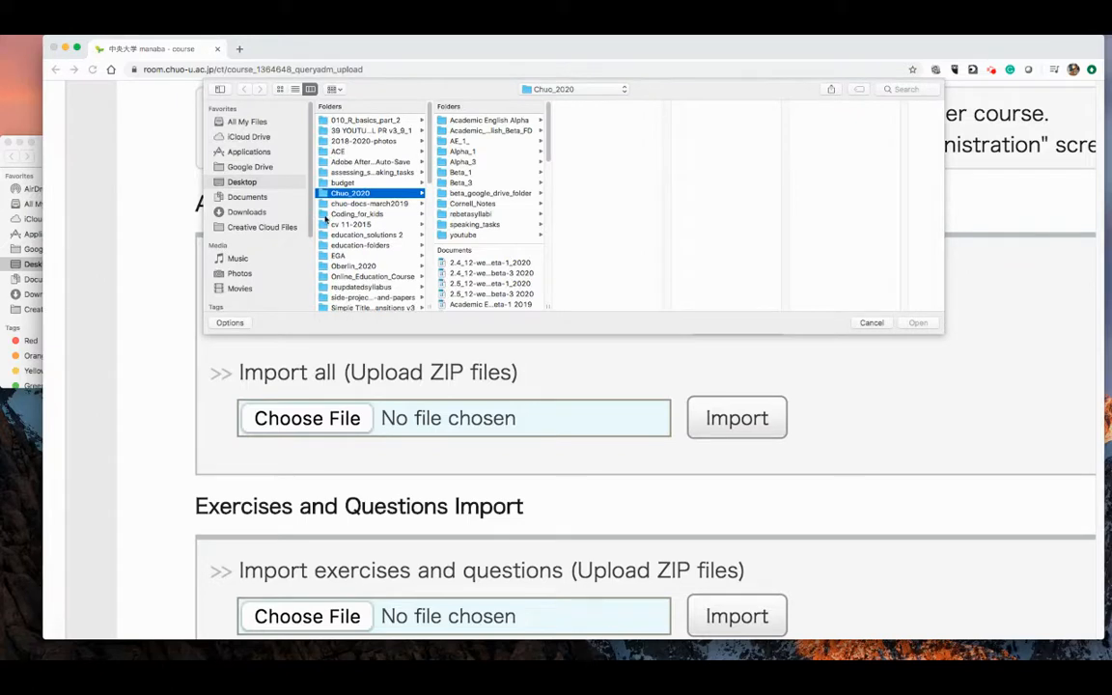
{"action": "scroll", "coordinate": [521, 261], "scroll_direction": "down", "scroll_amount": 3}
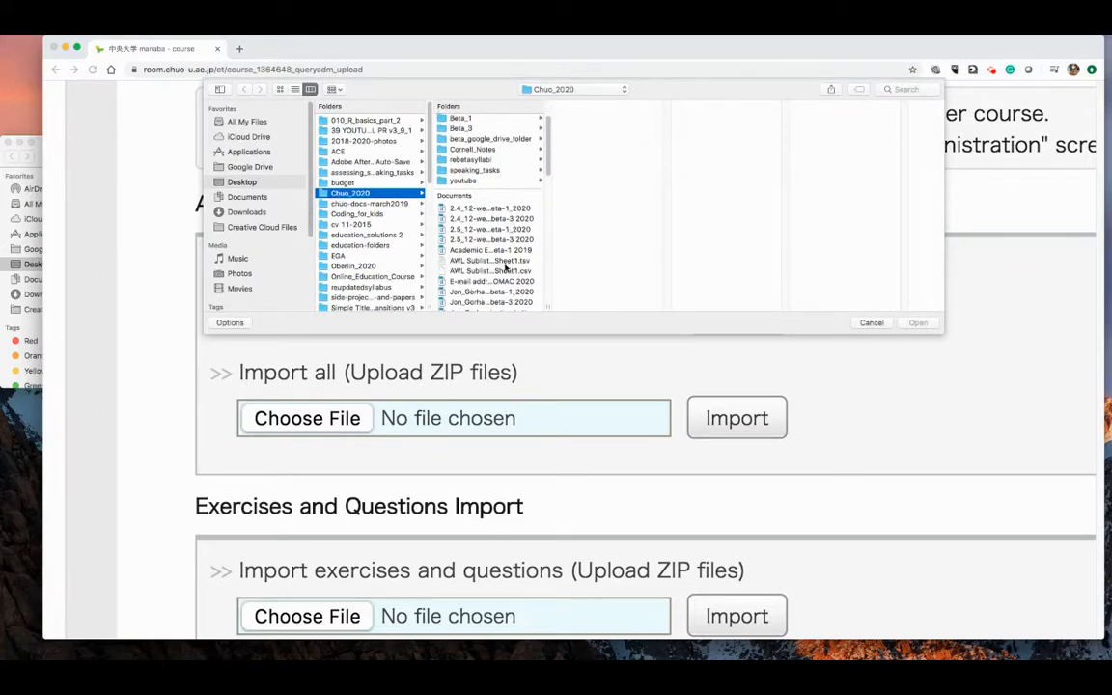
{"action": "scroll", "coordinate": [505, 268], "scroll_direction": "up", "scroll_amount": 3}
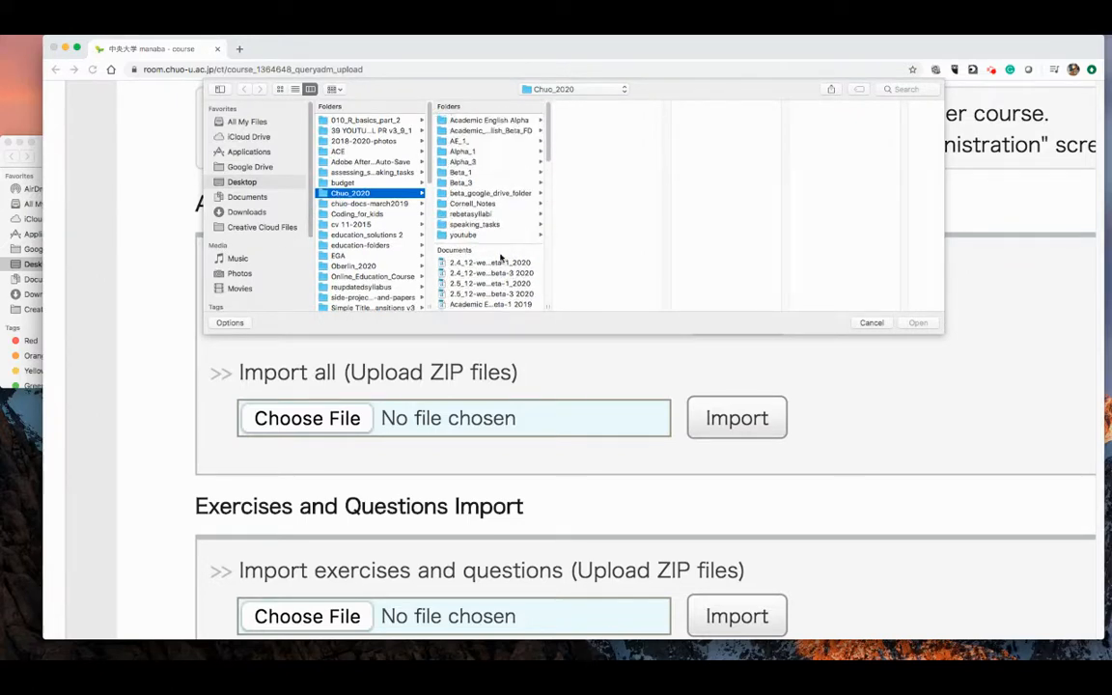
{"action": "left_click", "coordinate": [462, 162]}
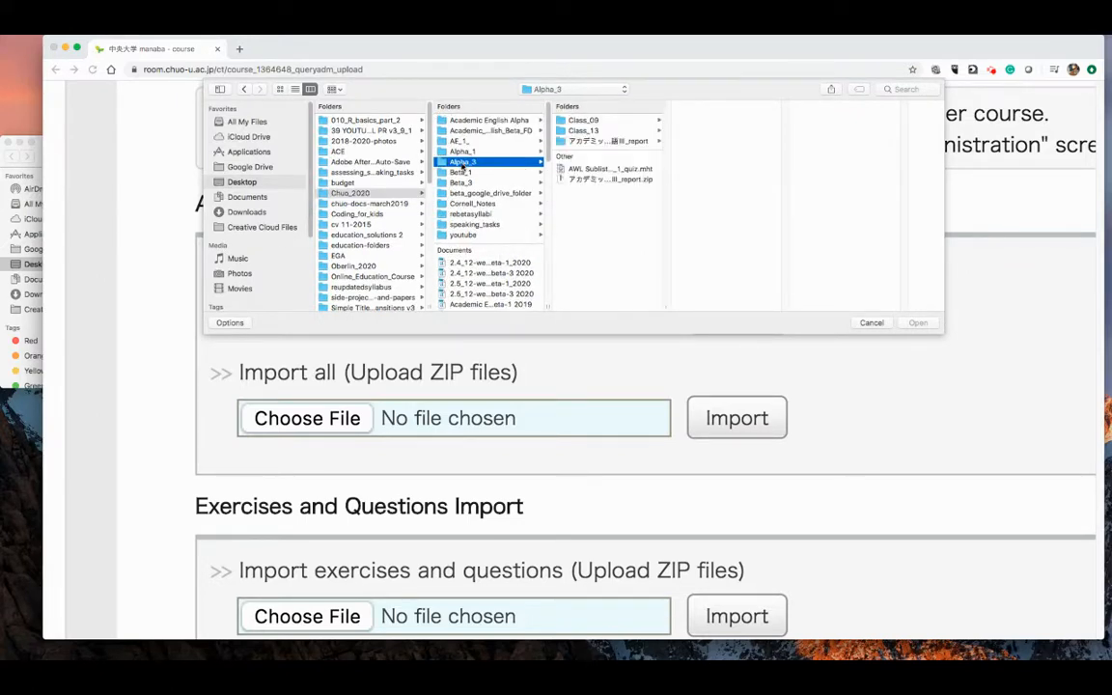
{"action": "left_click", "coordinate": [598, 170]}
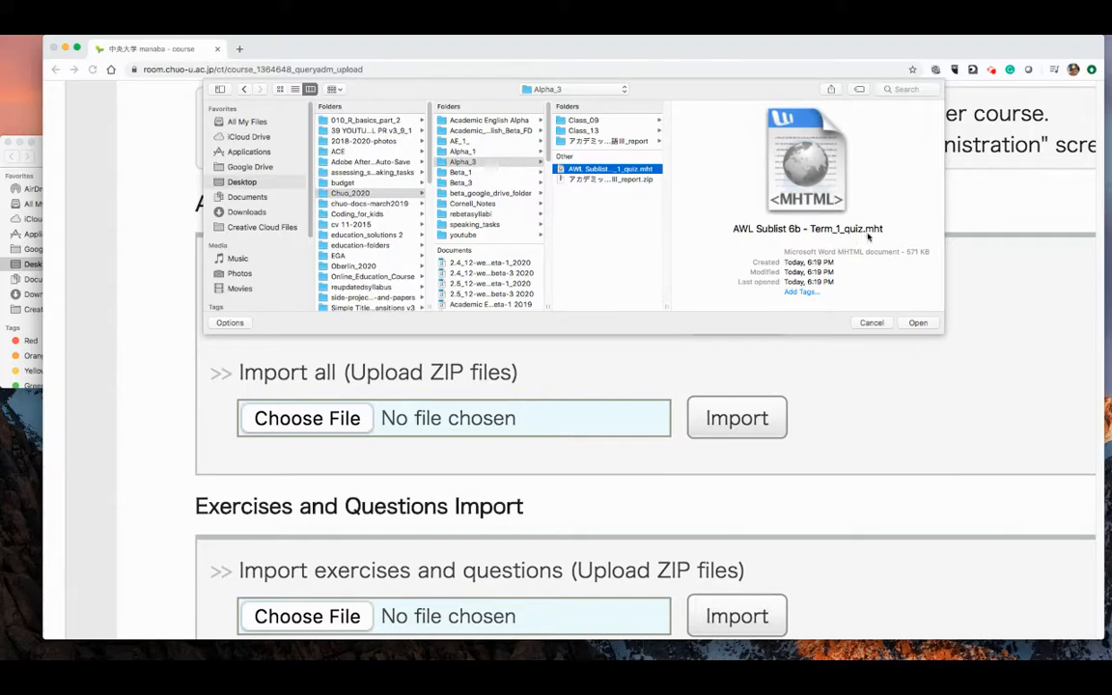
{"action": "left_click", "coordinate": [918, 324]}
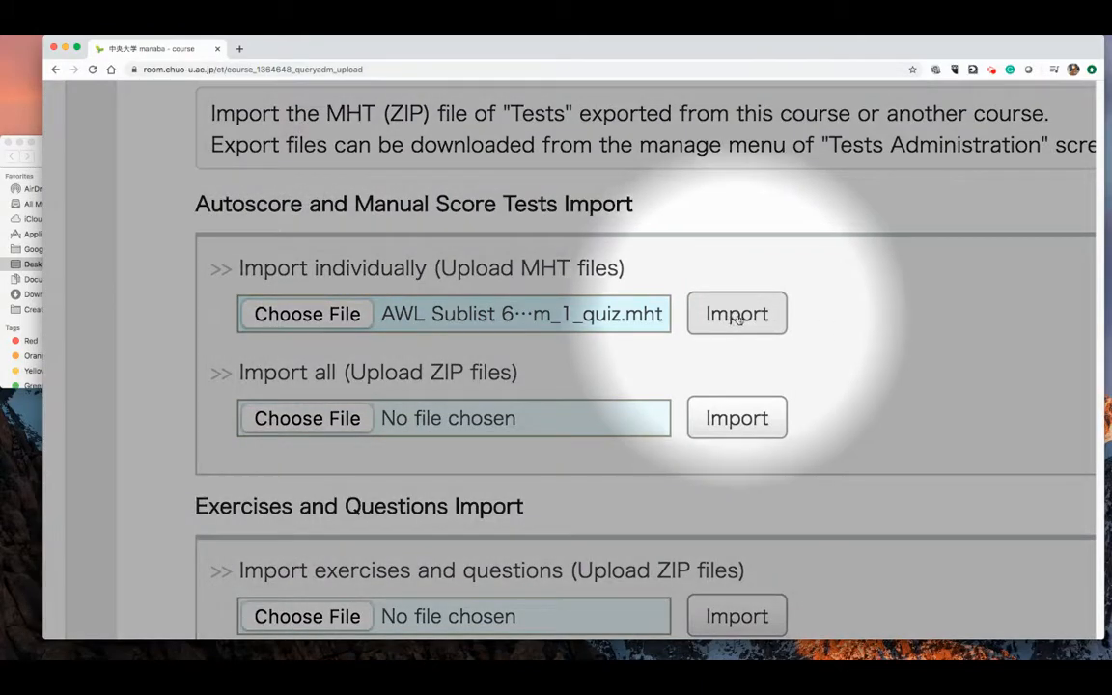
{"action": "left_click", "coordinate": [735, 316]}
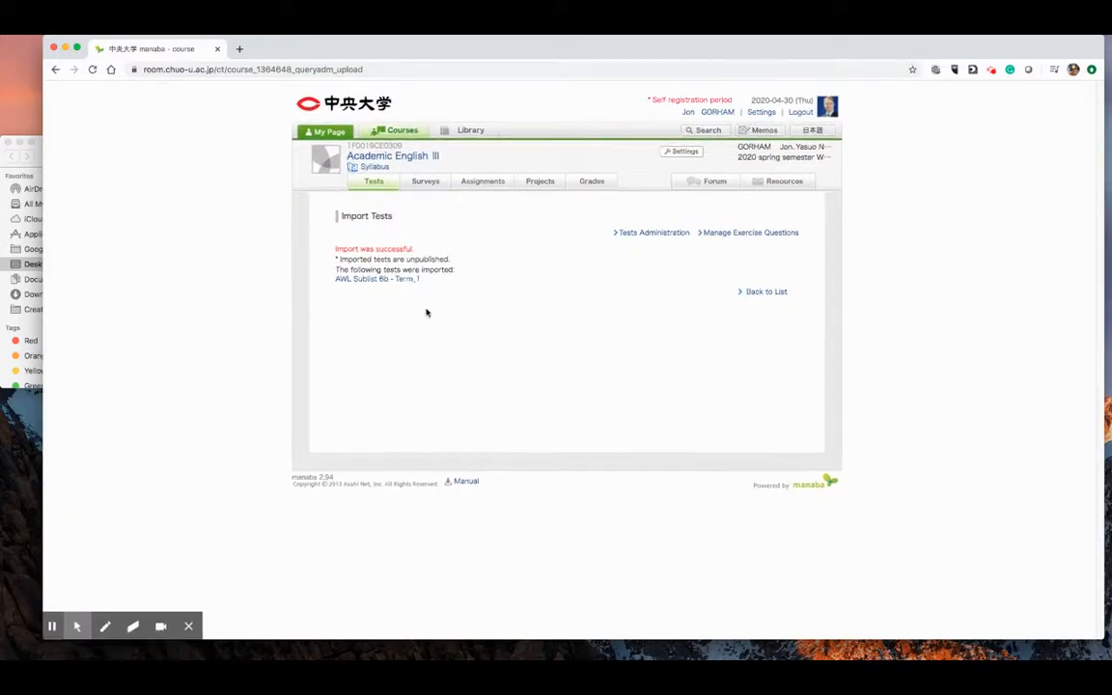
- Review the import result and return to the course's list of tests
{"action": "scroll", "coordinate": [427, 312], "scroll_direction": "up", "scroll_amount": 5}
{"action": "scroll", "coordinate": [425, 312], "scroll_direction": "down", "scroll_amount": 1}
{"action": "scroll", "coordinate": [425, 313], "scroll_direction": "up", "scroll_amount": 2}
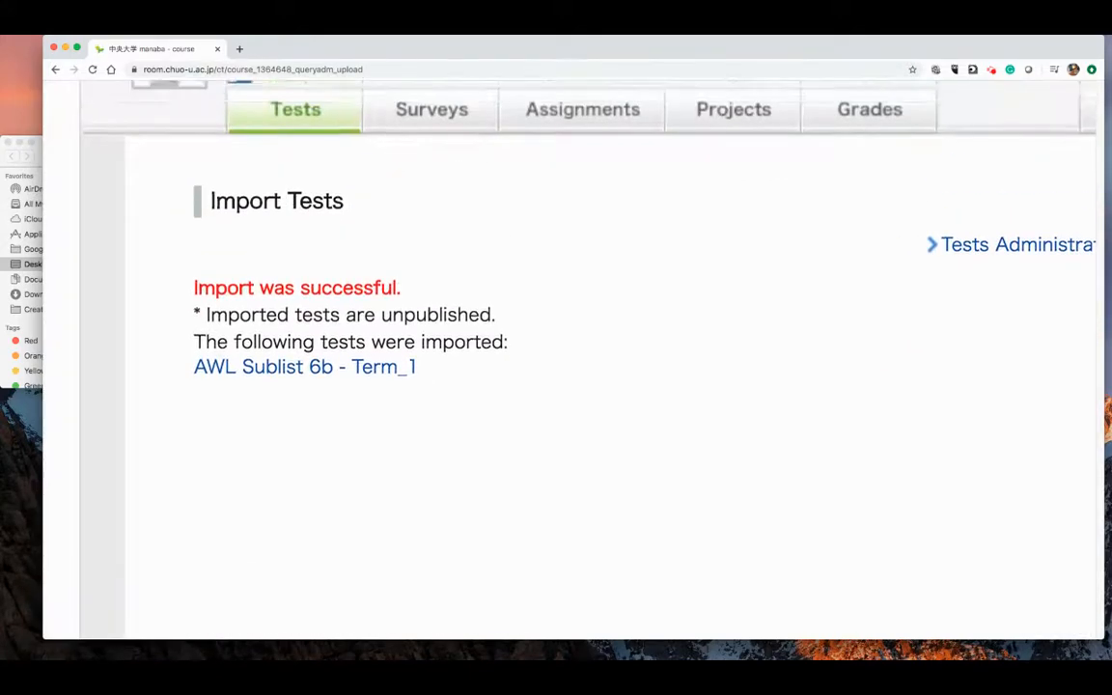
{"action": "scroll", "coordinate": [424, 313], "scroll_direction": "right", "scroll_amount": 1}
{"action": "scroll", "coordinate": [556, 357], "scroll_direction": "right", "scroll_amount": 2}
{"action": "scroll", "coordinate": [556, 357], "scroll_direction": "up", "scroll_amount": 1}
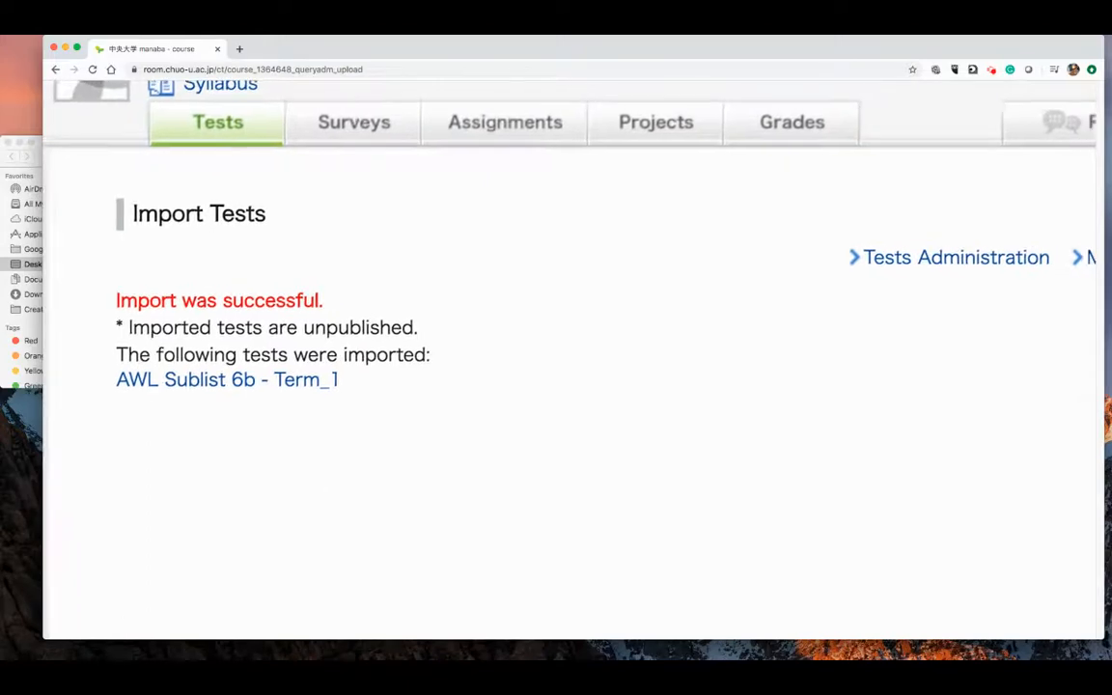
{"action": "scroll", "coordinate": [425, 313], "scroll_direction": "down", "scroll_amount": 5}
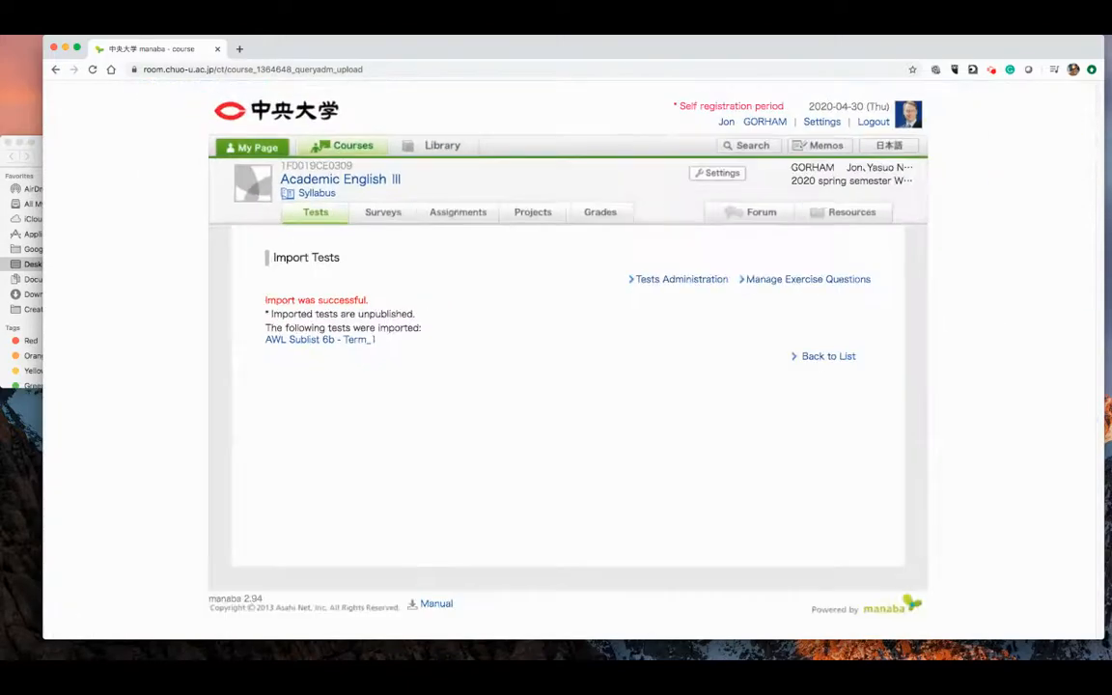
{"action": "left_click", "coordinate": [316, 212]}
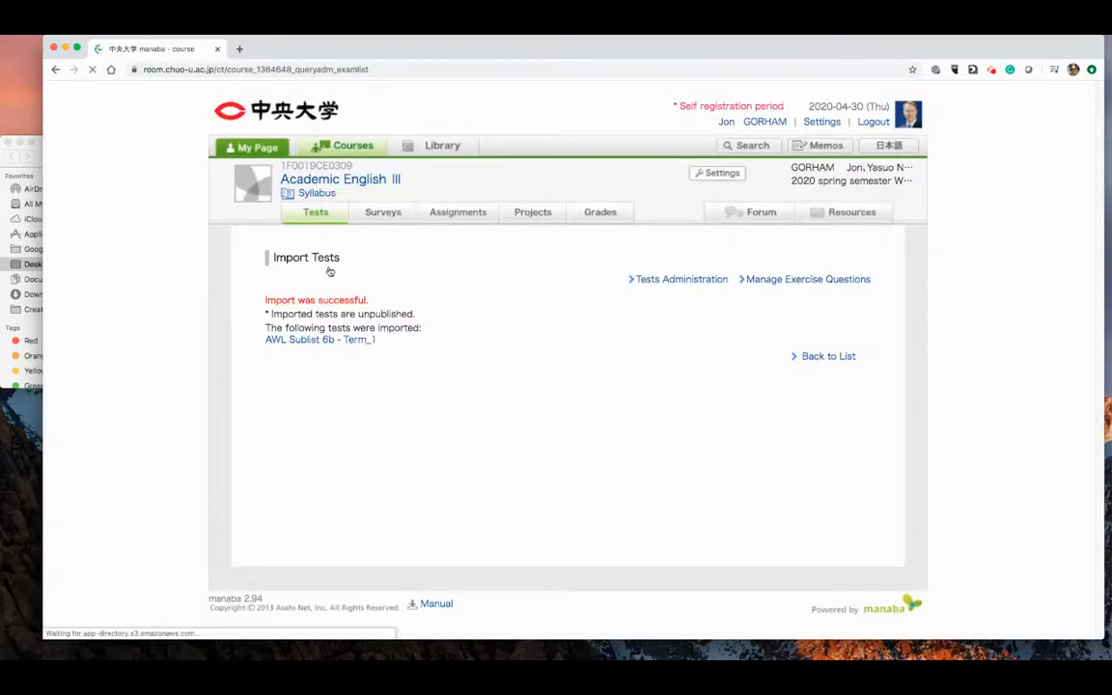
- Open the imported test "AWL Sublist 6b - Term_1" for editing
{"action": "scroll", "coordinate": [454, 344], "scroll_direction": "up", "scroll_amount": 5}
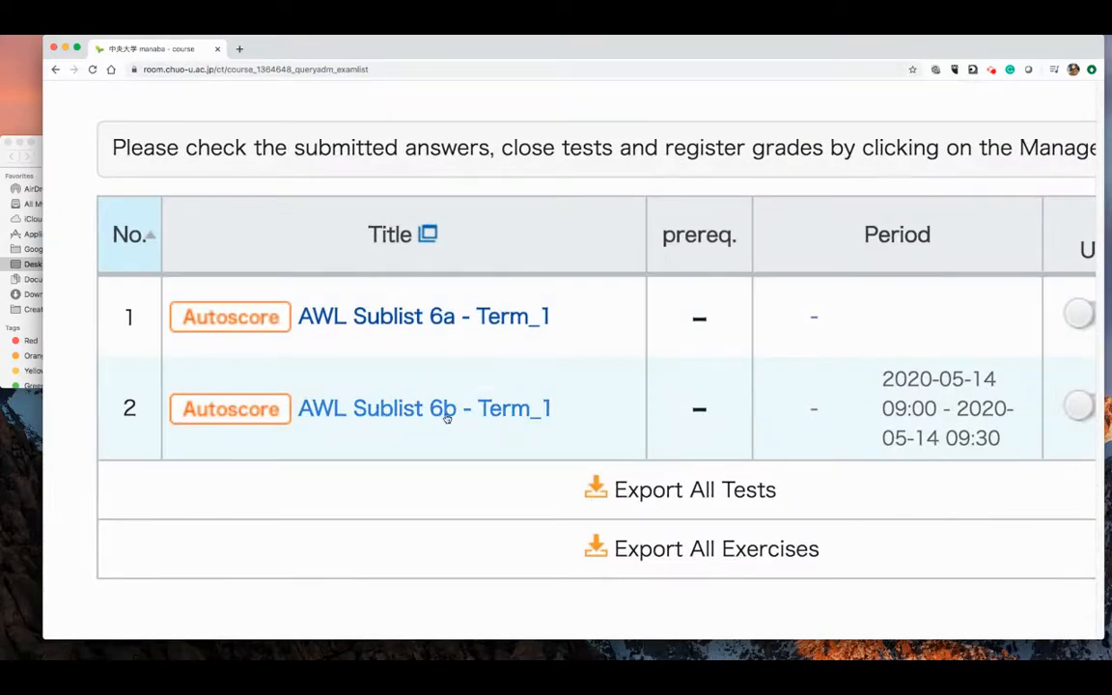
{"action": "scroll", "coordinate": [447, 414], "scroll_direction": "down", "scroll_amount": 3}
{"action": "scroll", "coordinate": [449, 417], "scroll_direction": "down", "scroll_amount": 5}
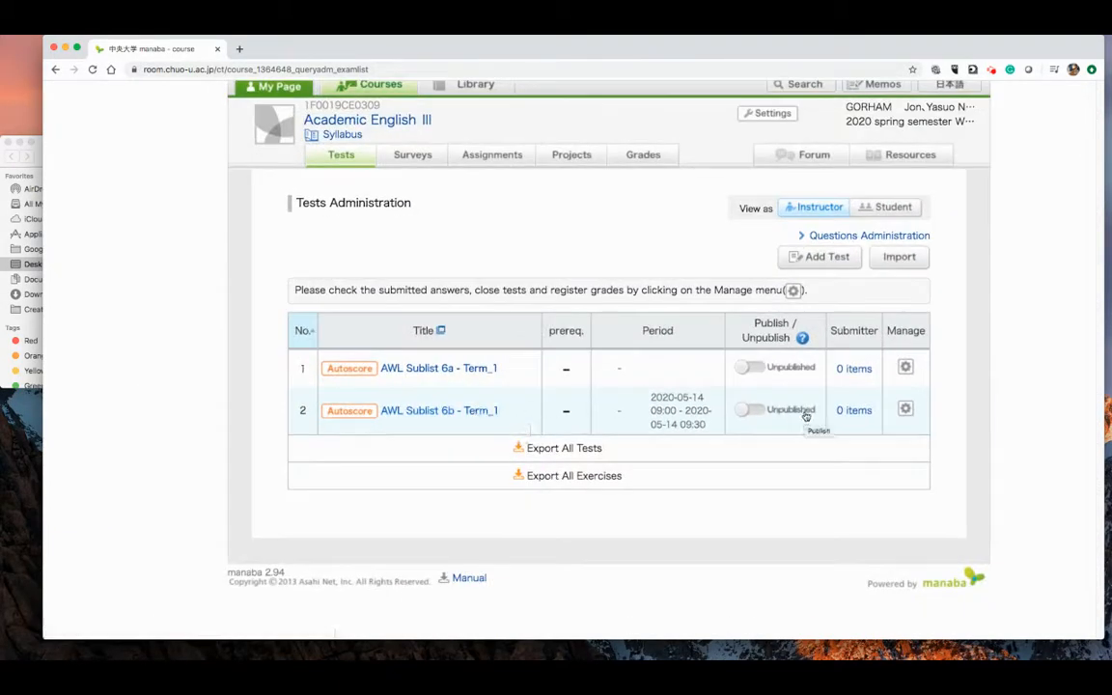
{"action": "scroll", "coordinate": [905, 409], "scroll_direction": "up", "scroll_amount": 5}
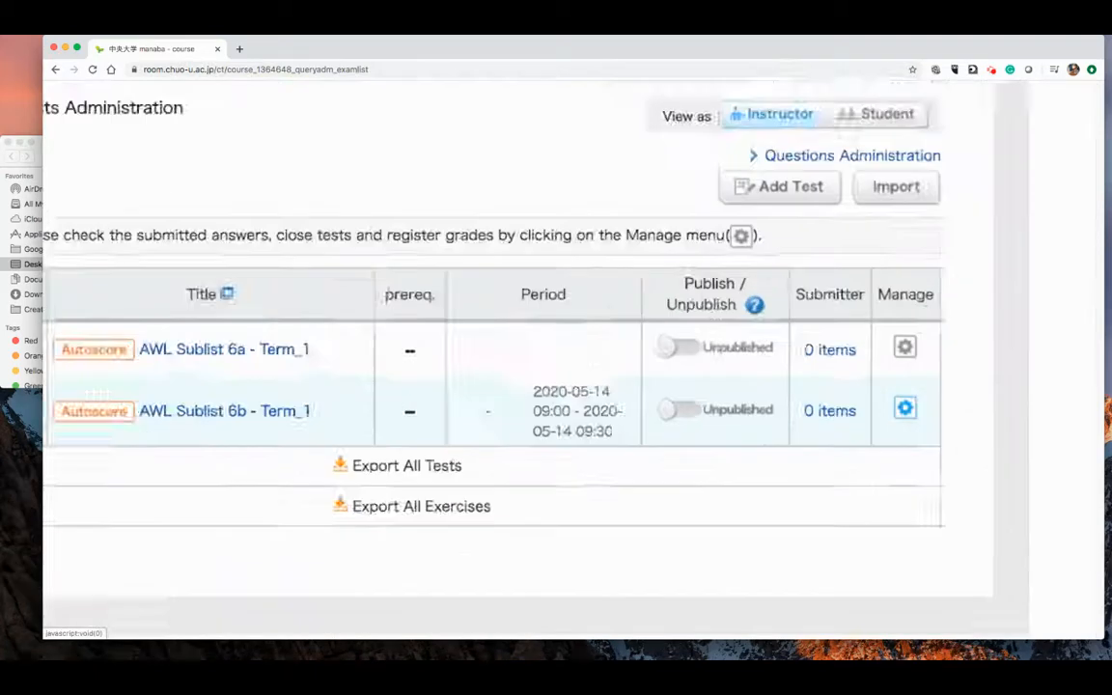
{"action": "left_click", "coordinate": [904, 409]}
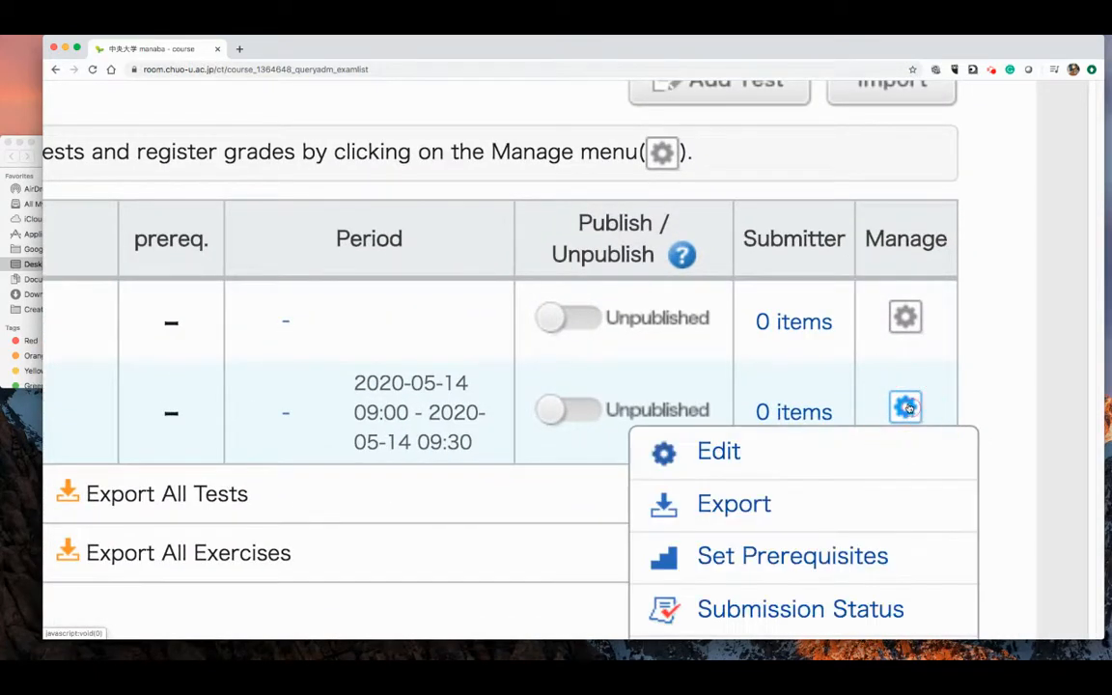
{"action": "left_click", "coordinate": [719, 452]}
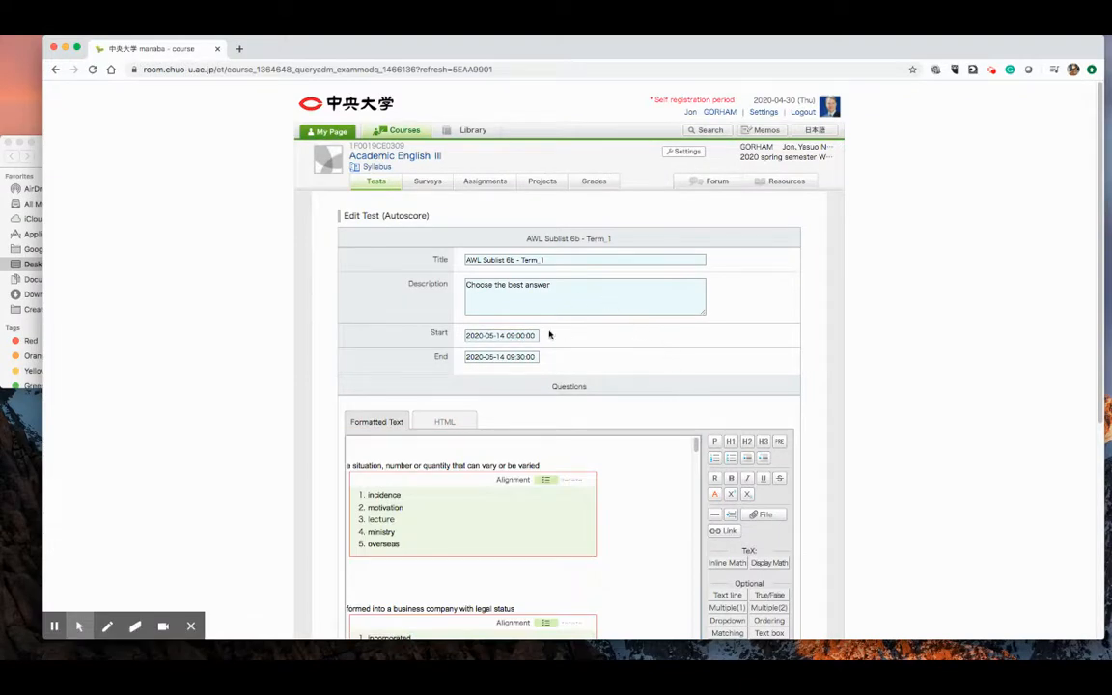
- Check the test's start and end date and time settings in their calendar pickers, leaving them as they are
{"action": "scroll", "coordinate": [520, 335], "scroll_direction": "up", "scroll_amount": 5}
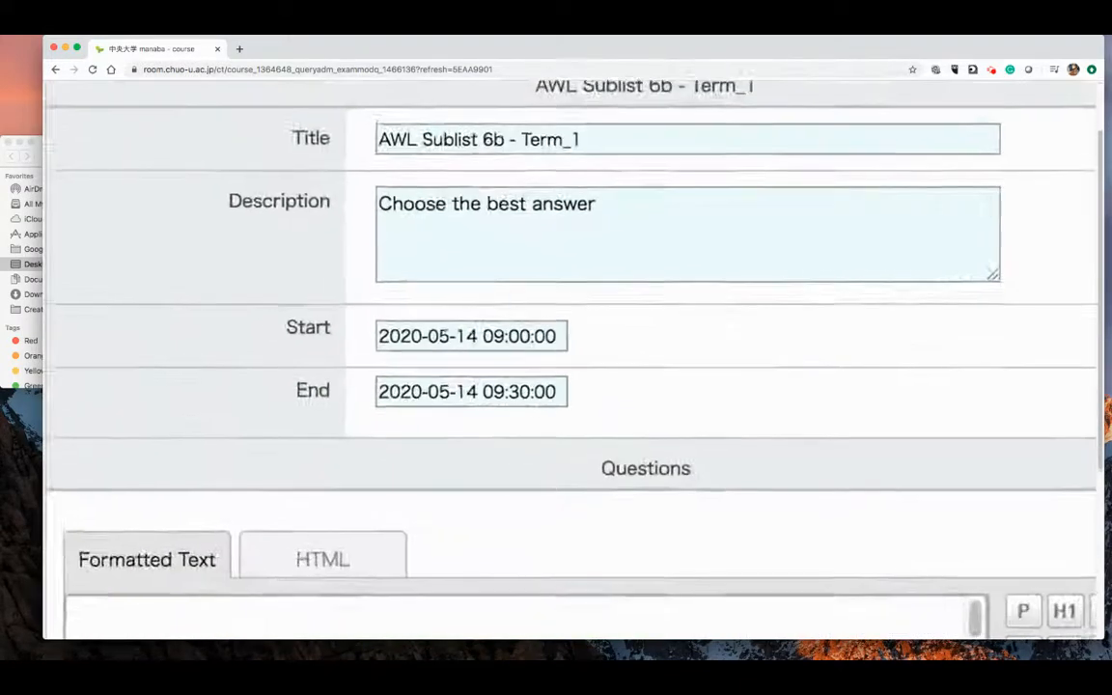
{"action": "left_click", "coordinate": [476, 338]}
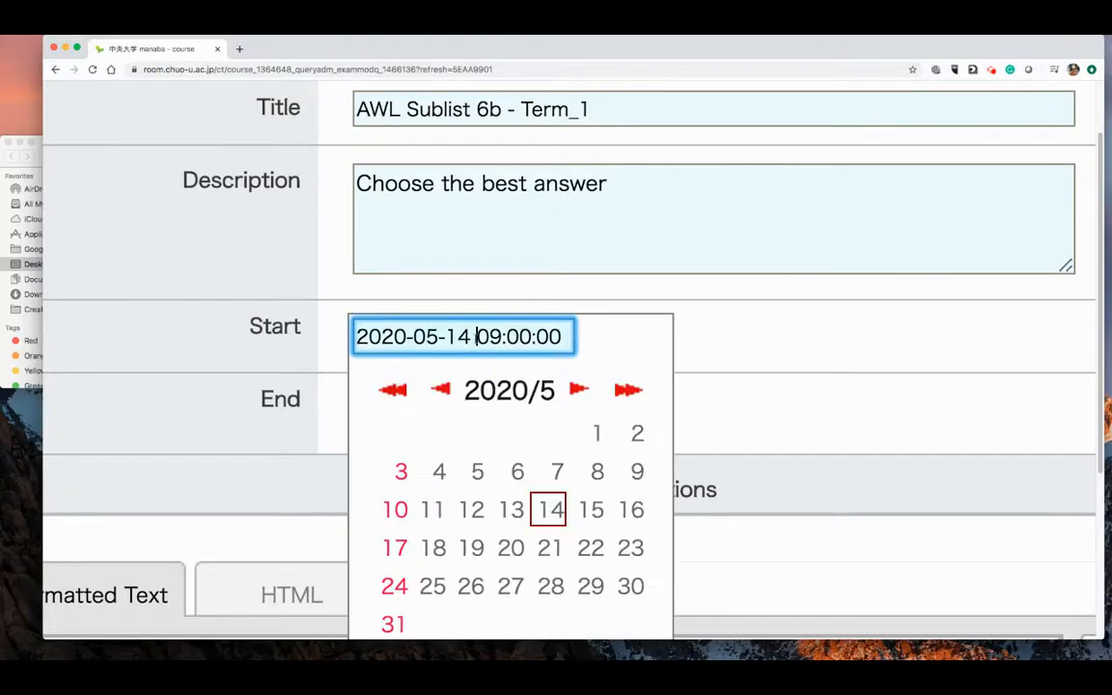
{"action": "scroll", "coordinate": [547, 410], "scroll_direction": "down", "scroll_amount": 1}
{"action": "scroll", "coordinate": [551, 417], "scroll_direction": "down", "scroll_amount": 2}
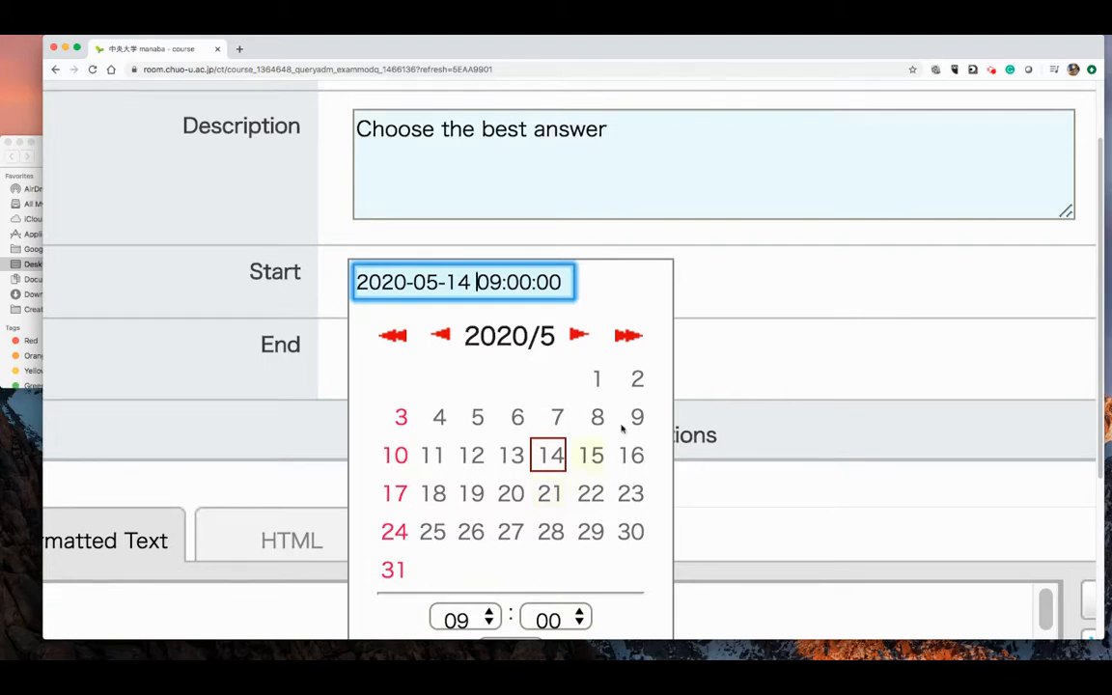
{"action": "left_click", "coordinate": [749, 355]}
{"action": "left_click", "coordinate": [521, 345]}
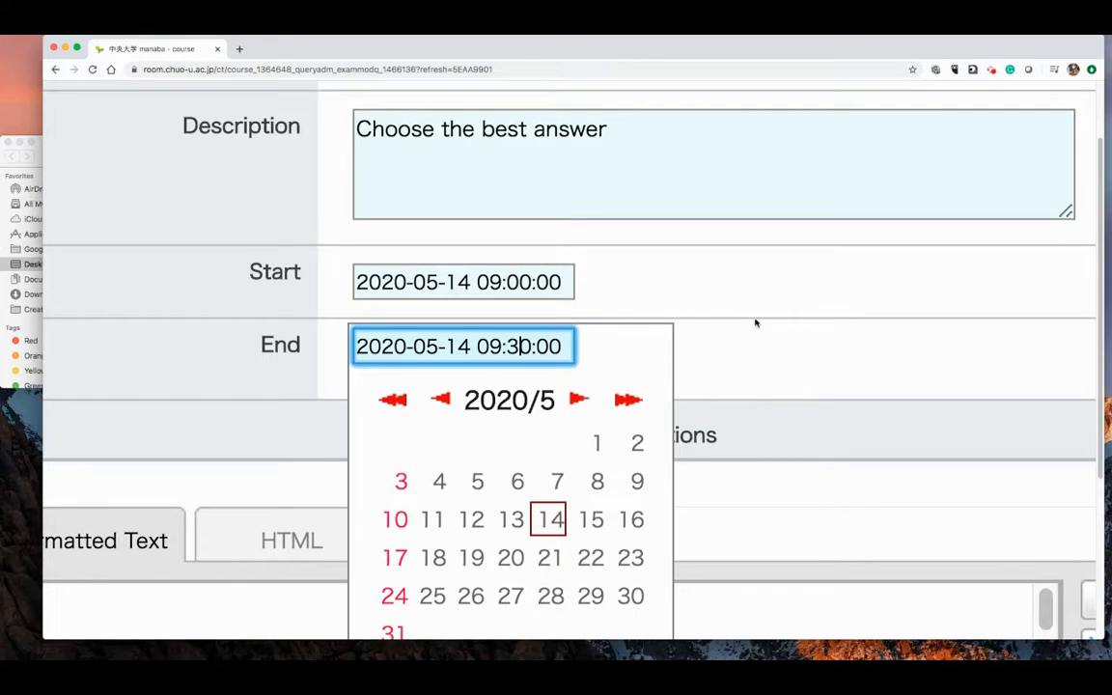
{"action": "left_click", "coordinate": [748, 352]}
{"action": "key", "text": "super+0"}
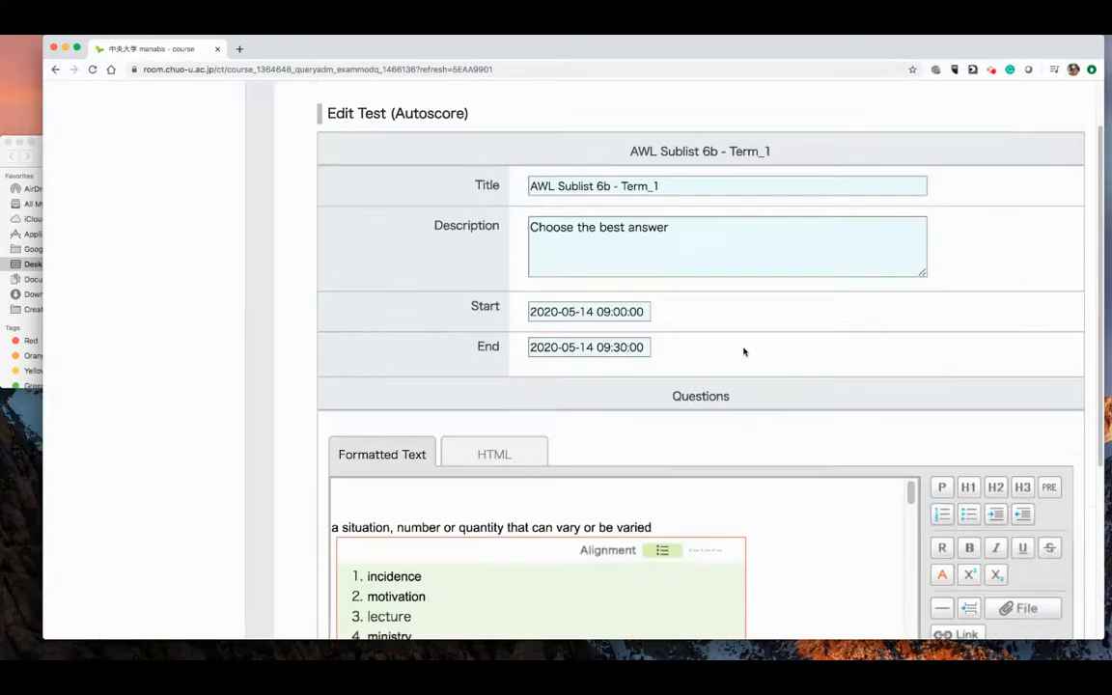
- Look through all the multiple-choice questions of the AWL Sublist 6b test, down to the last one
{"action": "scroll", "coordinate": [744, 362], "scroll_direction": "down", "scroll_amount": 10}
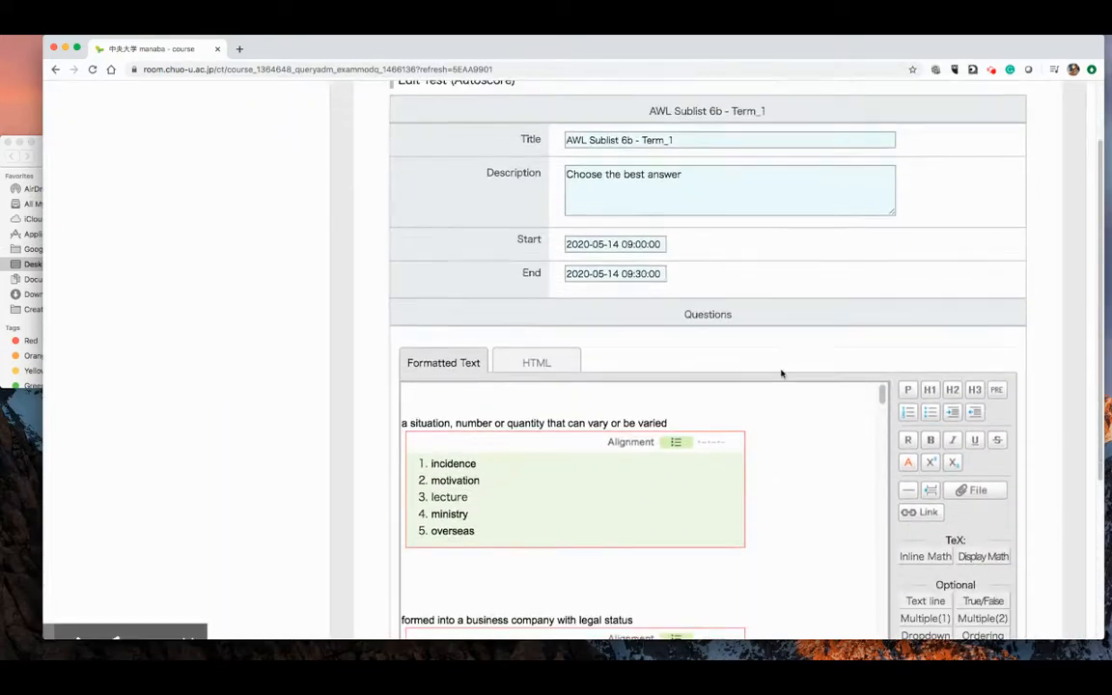
{"action": "scroll", "coordinate": [786, 396], "scroll_direction": "down", "scroll_amount": 12}
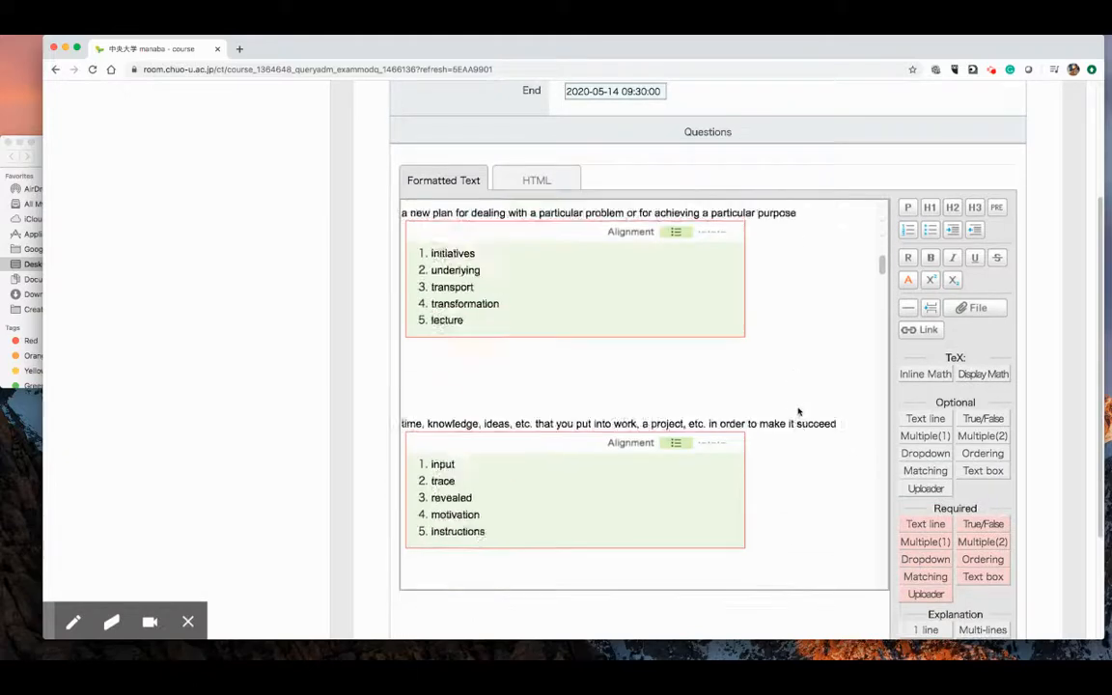
{"action": "scroll", "coordinate": [801, 420], "scroll_direction": "down", "scroll_amount": 10}
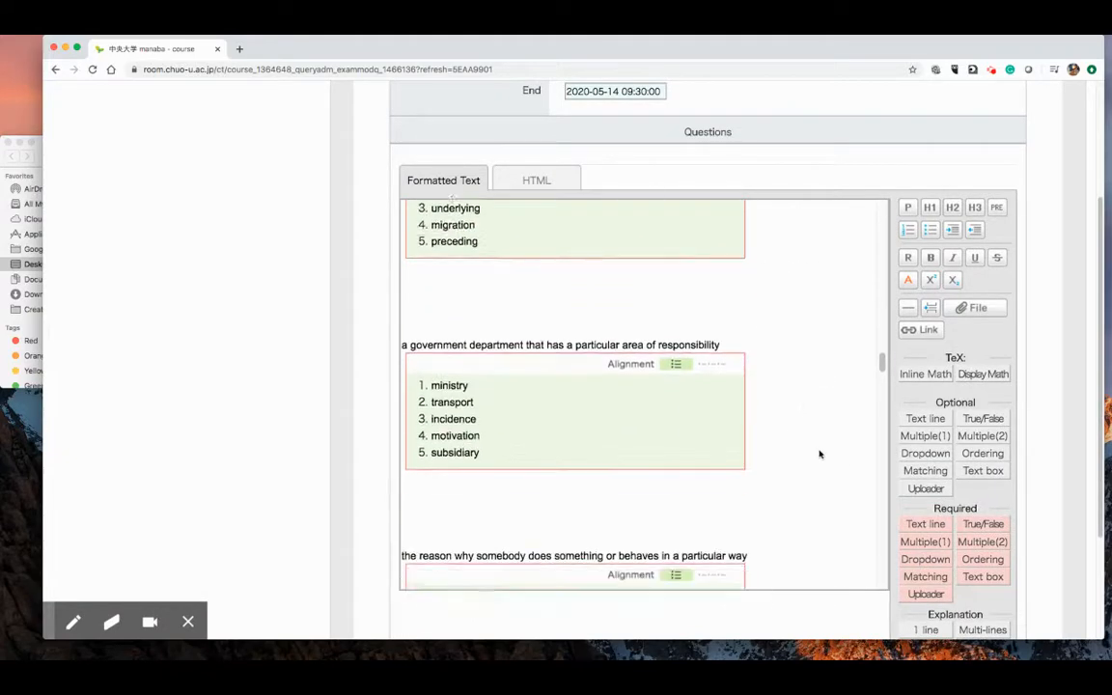
{"action": "scroll", "coordinate": [829, 459], "scroll_direction": "down", "scroll_amount": 12}
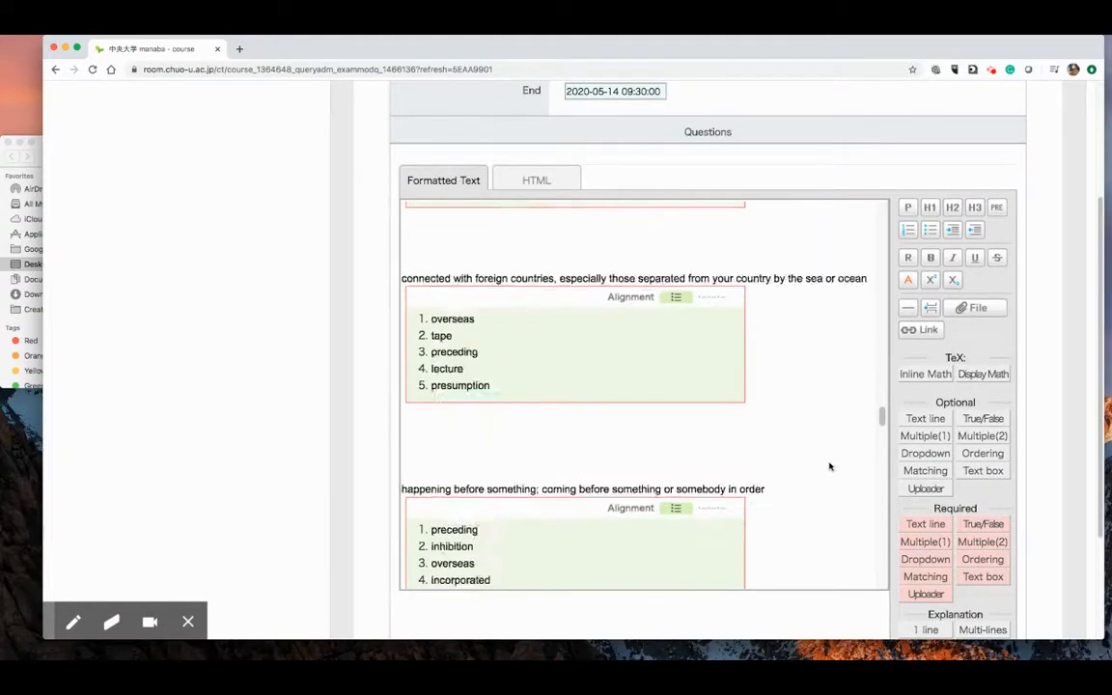
{"action": "scroll", "coordinate": [828, 478], "scroll_direction": "down", "scroll_amount": 12}
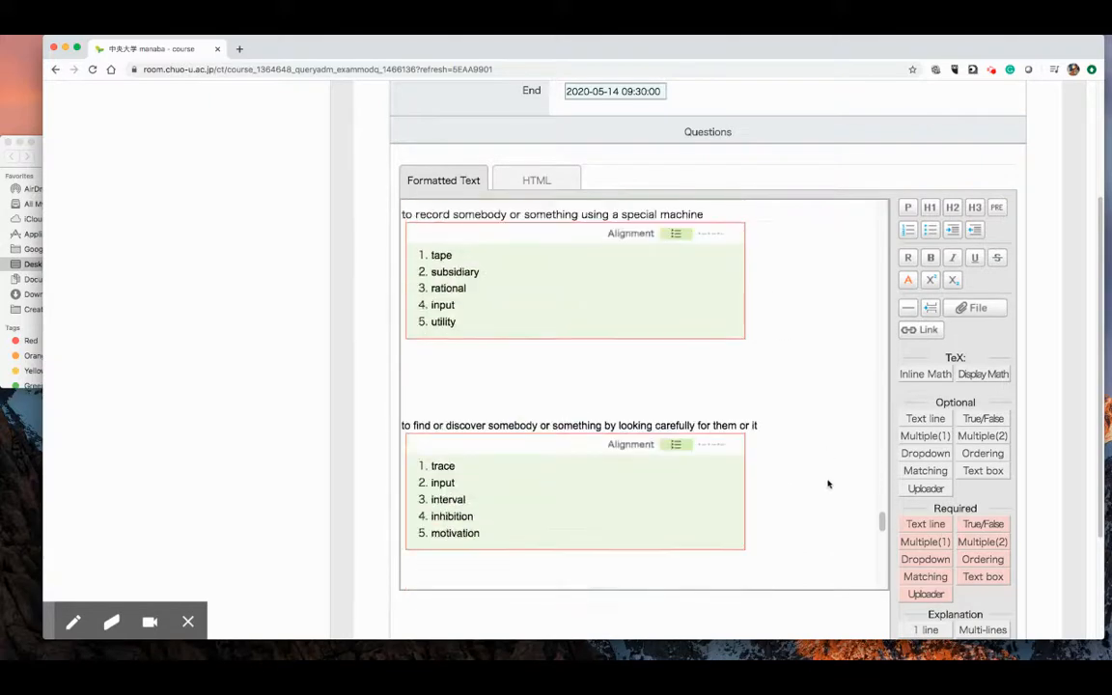
{"action": "scroll", "coordinate": [826, 488], "scroll_direction": "down", "scroll_amount": 1}
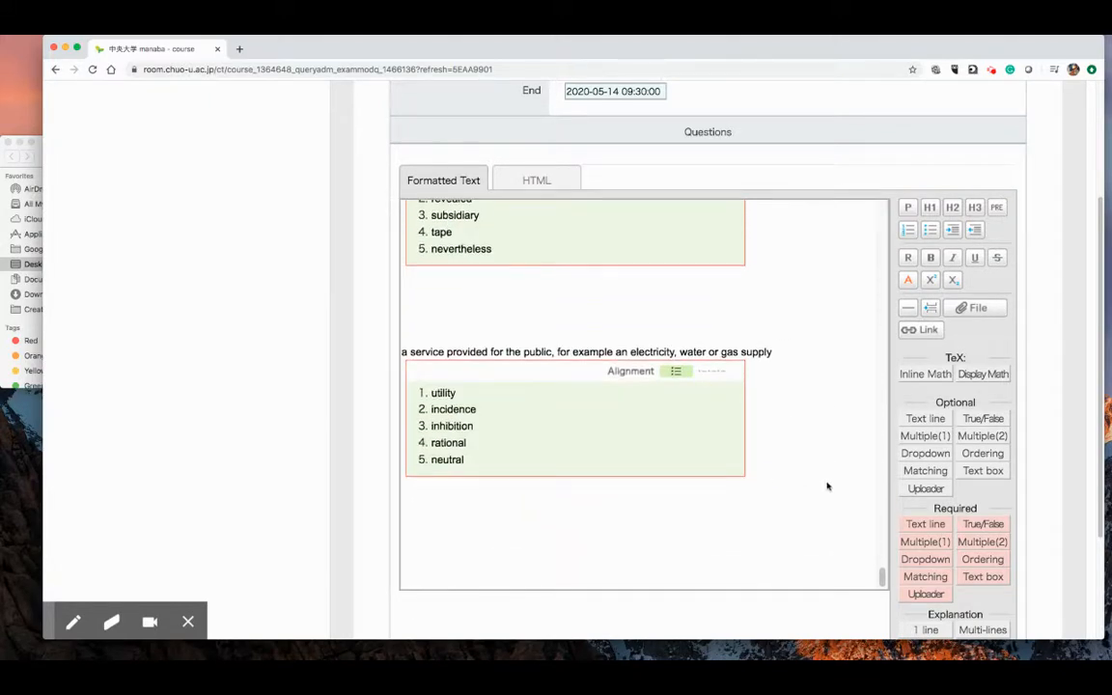
{"action": "key", "text": "super+minus"}
{"action": "scroll", "coordinate": [883, 285], "scroll_direction": "down", "scroll_amount": 5}
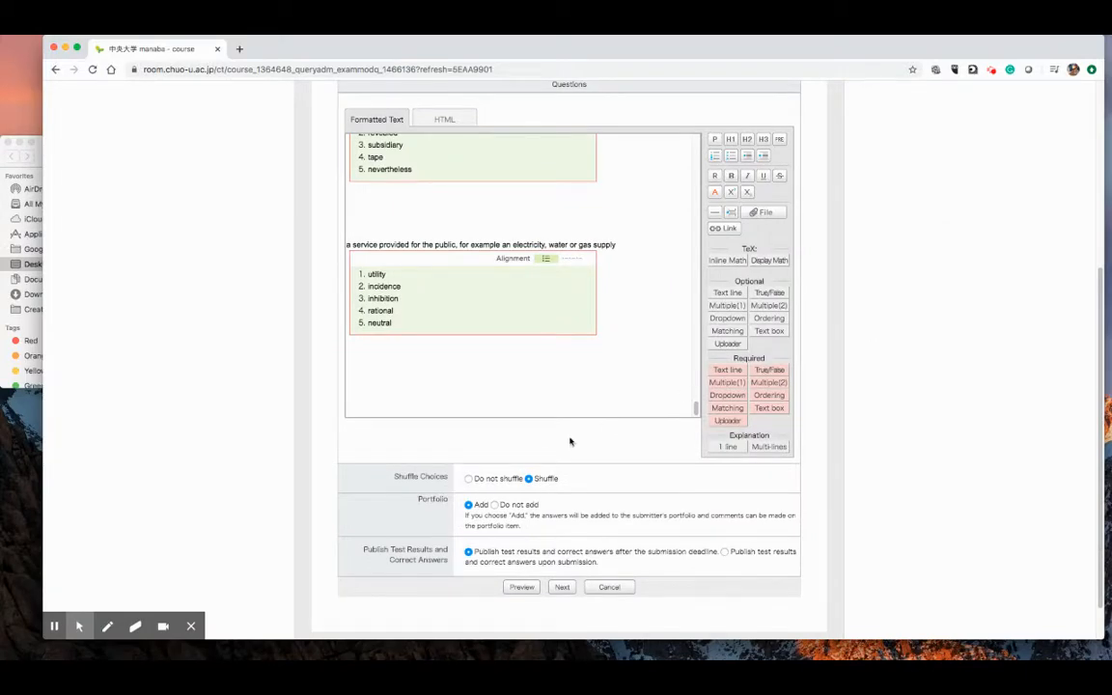
- Check the shuffle setting against the last questions' choices, review the result publishing options, and continue to registering answers and points
{"action": "scroll", "coordinate": [568, 465], "scroll_direction": "up", "scroll_amount": 5}
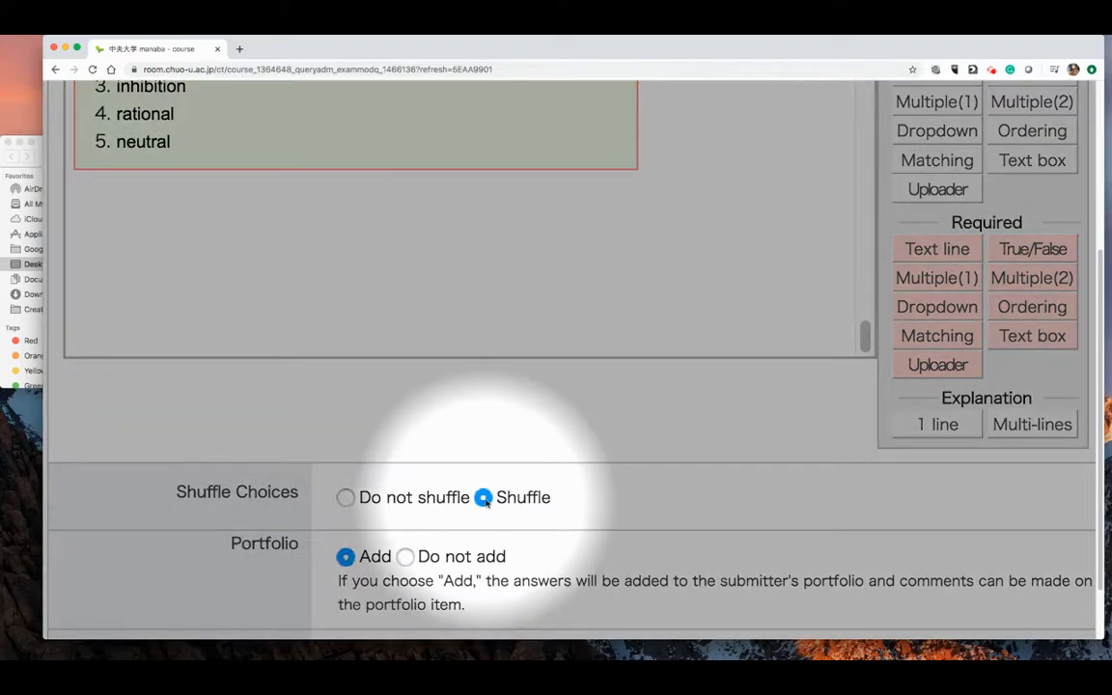
{"action": "scroll", "coordinate": [463, 483], "scroll_direction": "down", "scroll_amount": 5}
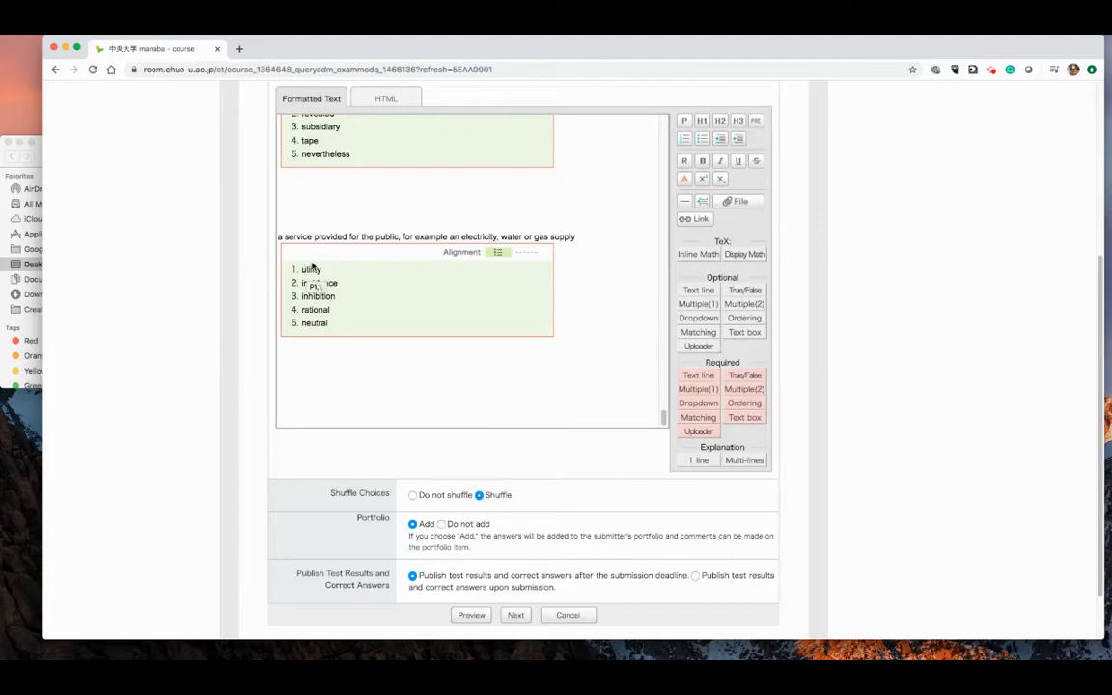
{"action": "scroll", "coordinate": [309, 215], "scroll_direction": "up", "scroll_amount": 3}
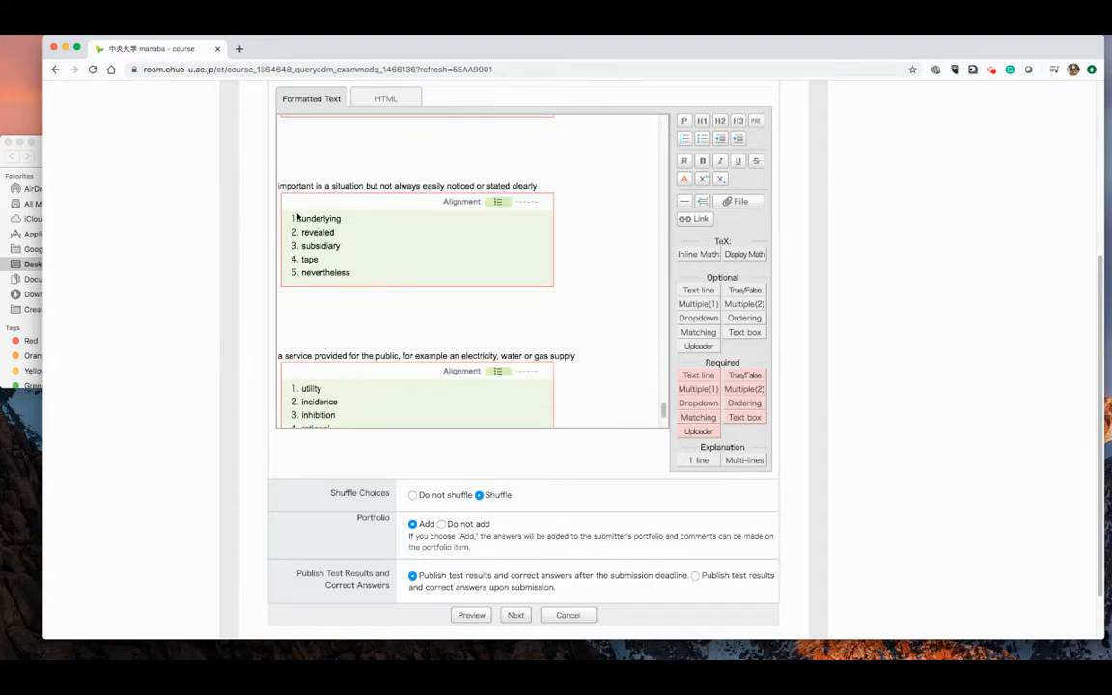
{"action": "scroll", "coordinate": [302, 220], "scroll_direction": "up", "scroll_amount": 4}
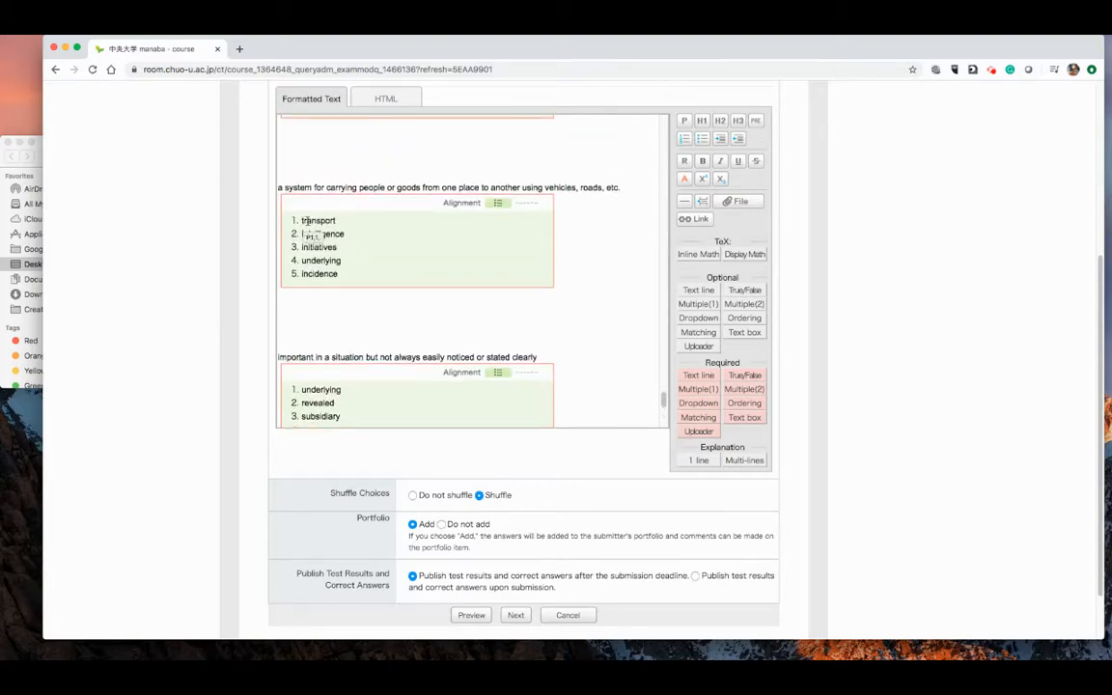
{"action": "scroll", "coordinate": [377, 272], "scroll_direction": "down", "scroll_amount": 4}
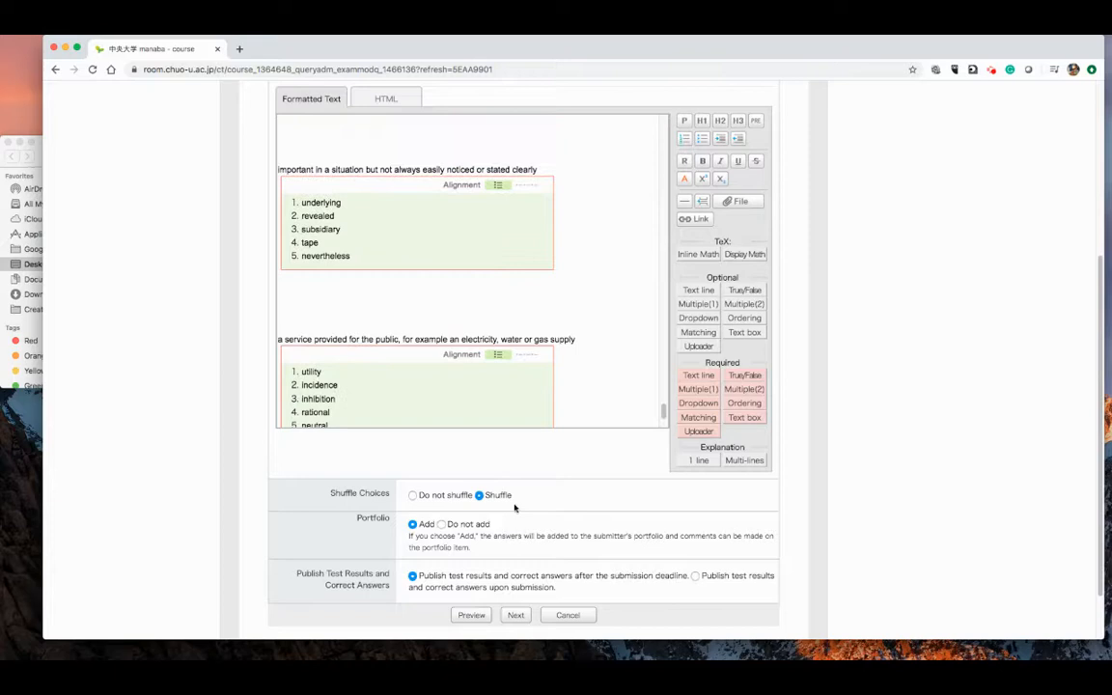
{"action": "scroll", "coordinate": [496, 506], "scroll_direction": "down", "scroll_amount": 3}
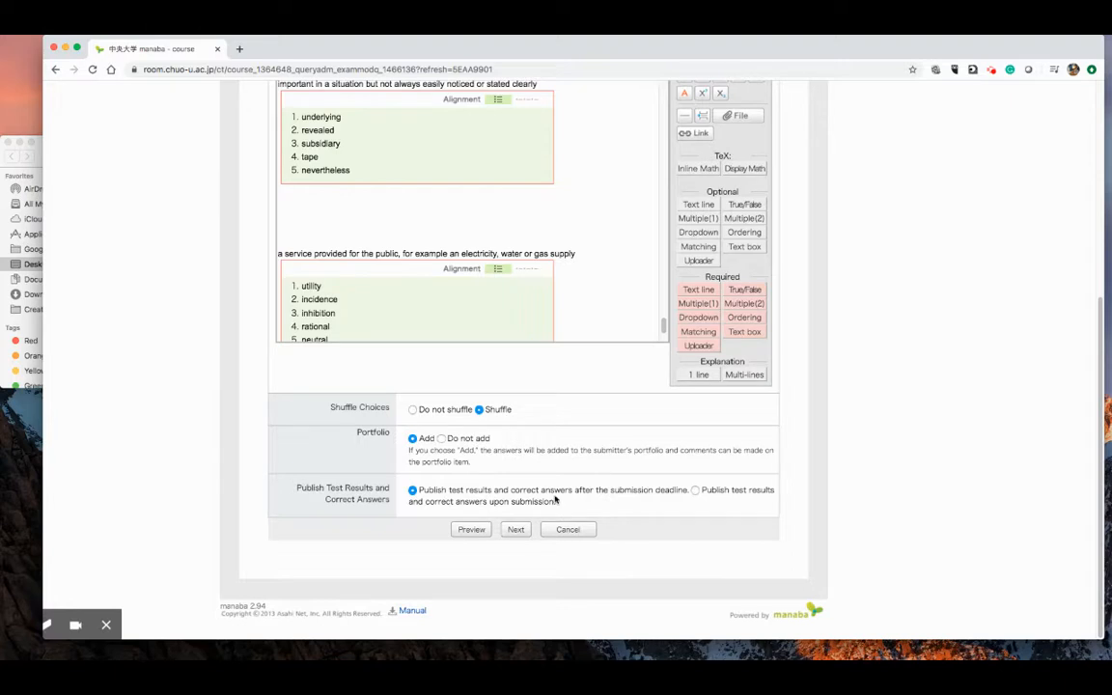
{"action": "left_click", "coordinate": [515, 531]}
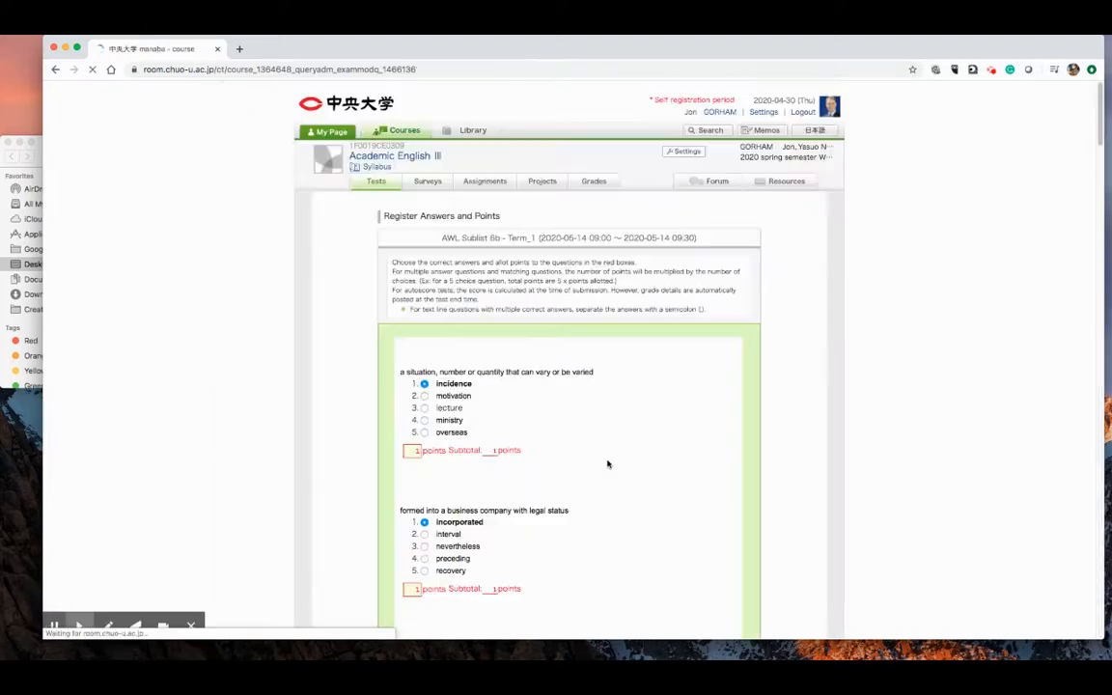
- Review the marked correct answer and allotted points of each question, down to the total and passing score settings
{"action": "scroll", "coordinate": [697, 443], "scroll_direction": "up", "scroll_amount": 5}
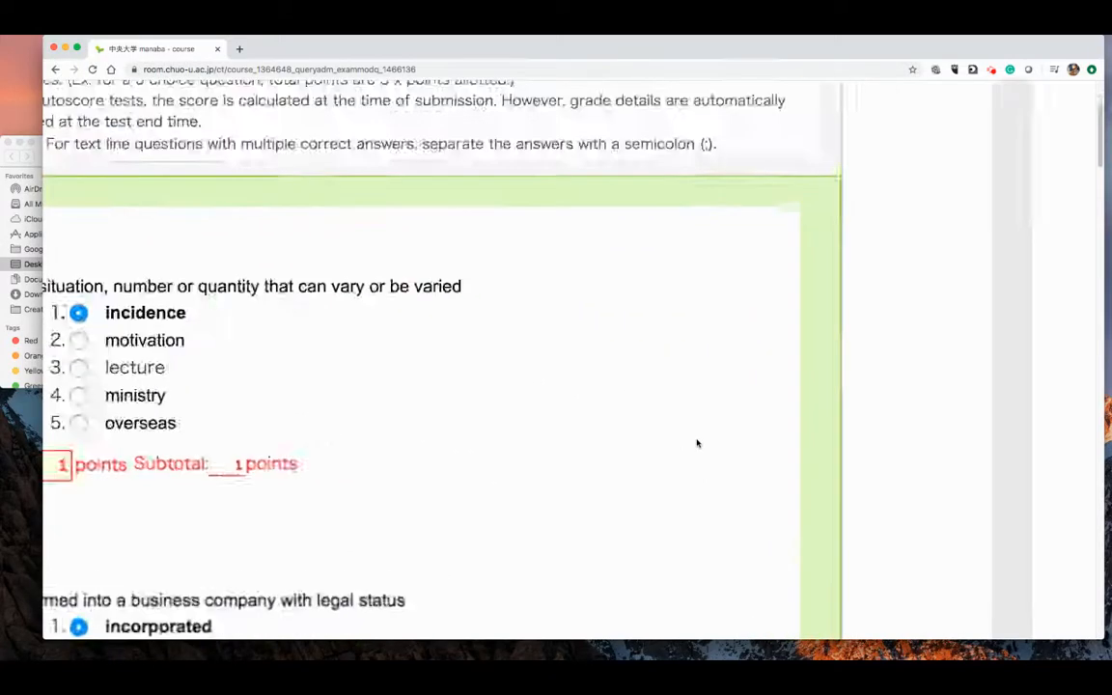
{"action": "scroll", "coordinate": [695, 446], "scroll_direction": "left", "scroll_amount": 2}
{"action": "scroll", "coordinate": [694, 447], "scroll_direction": "up", "scroll_amount": 1}
{"action": "scroll", "coordinate": [693, 449], "scroll_direction": "left", "scroll_amount": 2}
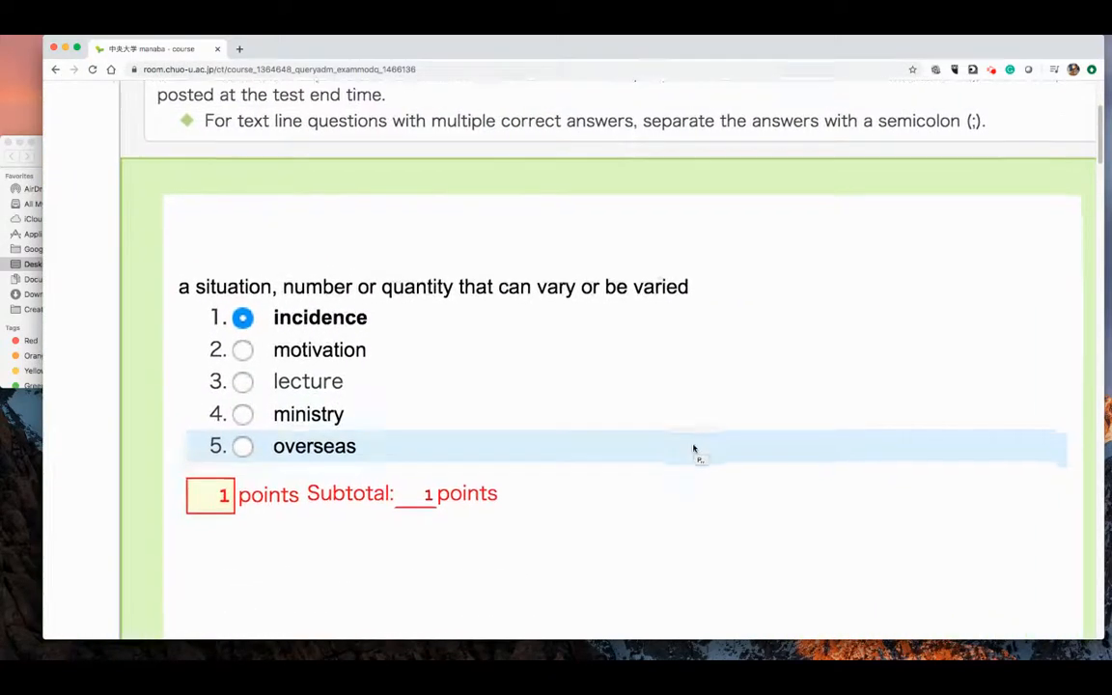
{"action": "scroll", "coordinate": [692, 453], "scroll_direction": "down", "scroll_amount": 3}
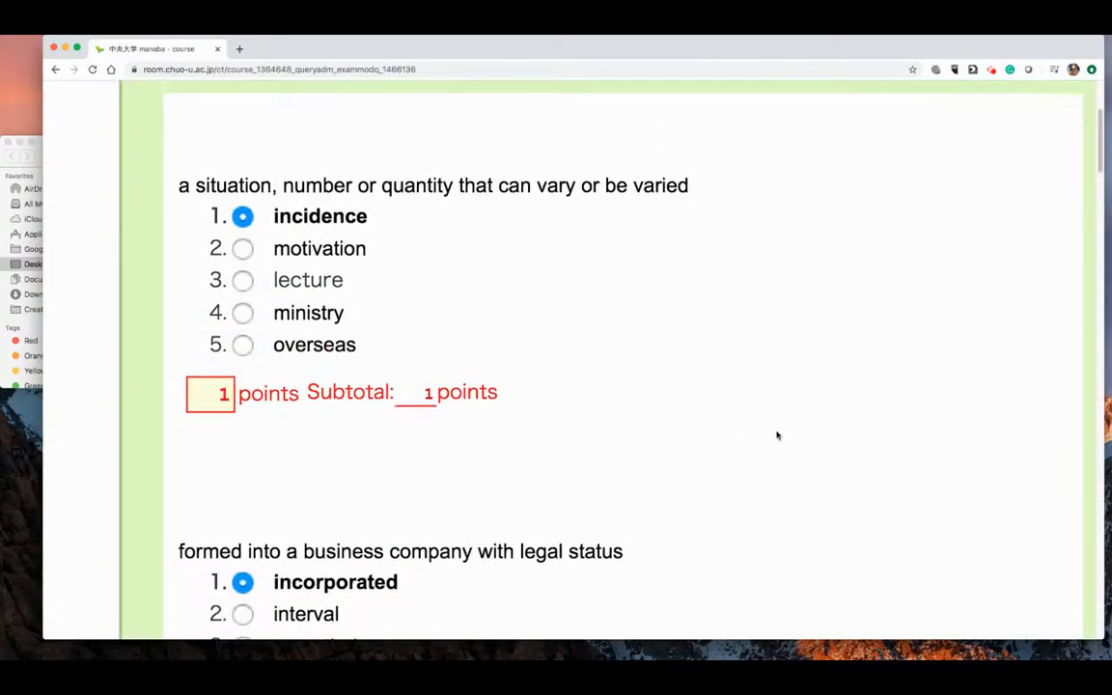
{"action": "scroll", "coordinate": [777, 436], "scroll_direction": "down", "scroll_amount": 2}
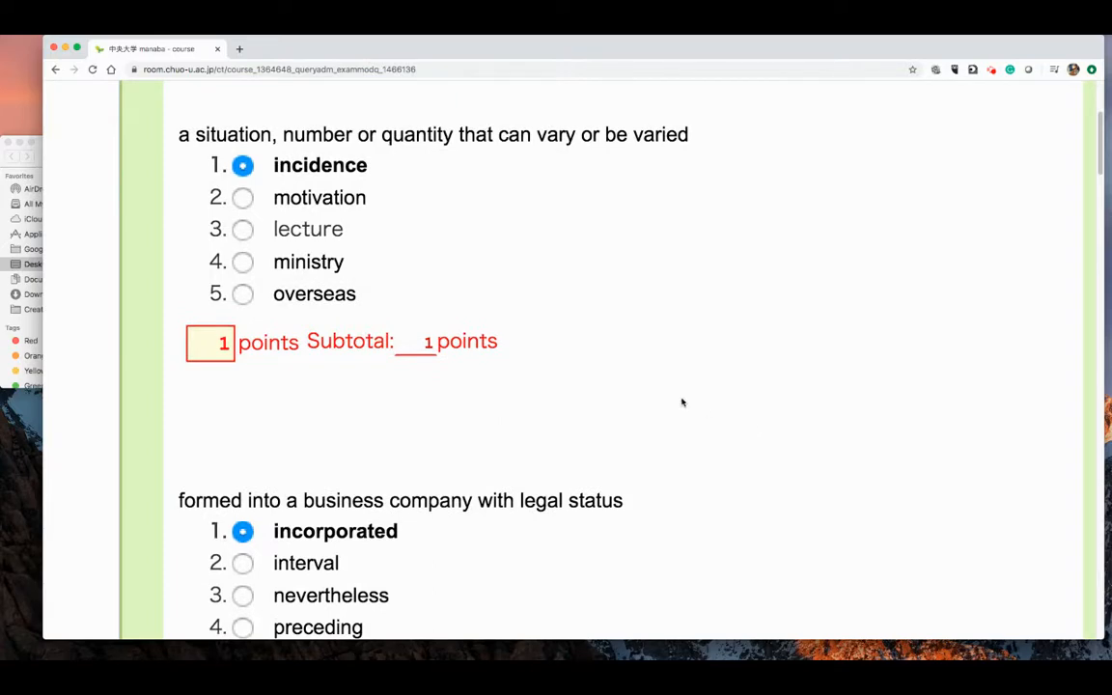
{"action": "scroll", "coordinate": [681, 407], "scroll_direction": "down", "scroll_amount": 5}
{"action": "scroll", "coordinate": [797, 442], "scroll_direction": "down", "scroll_amount": 10}
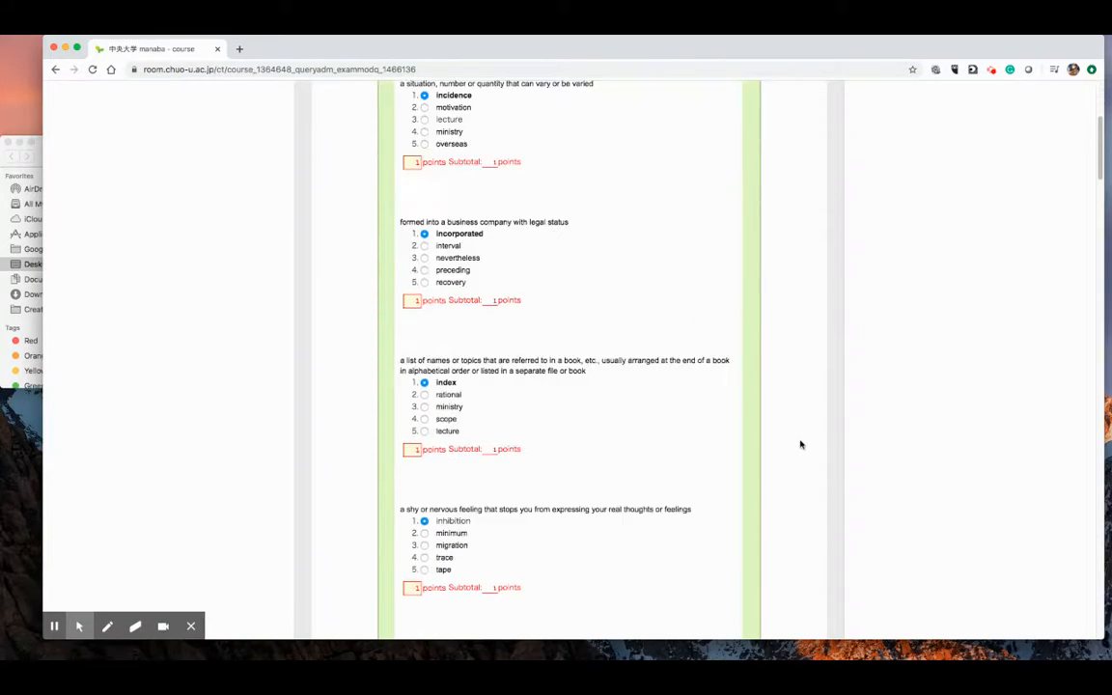
{"action": "scroll", "coordinate": [799, 458], "scroll_direction": "down", "scroll_amount": 20}
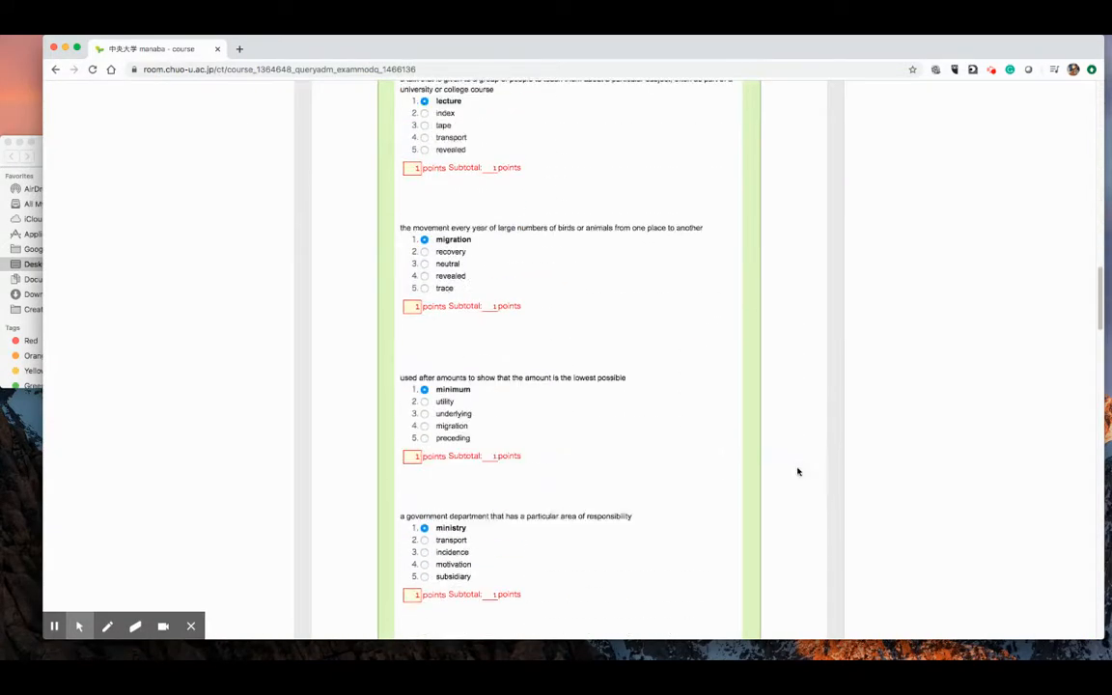
{"action": "scroll", "coordinate": [797, 473], "scroll_direction": "down", "scroll_amount": 20}
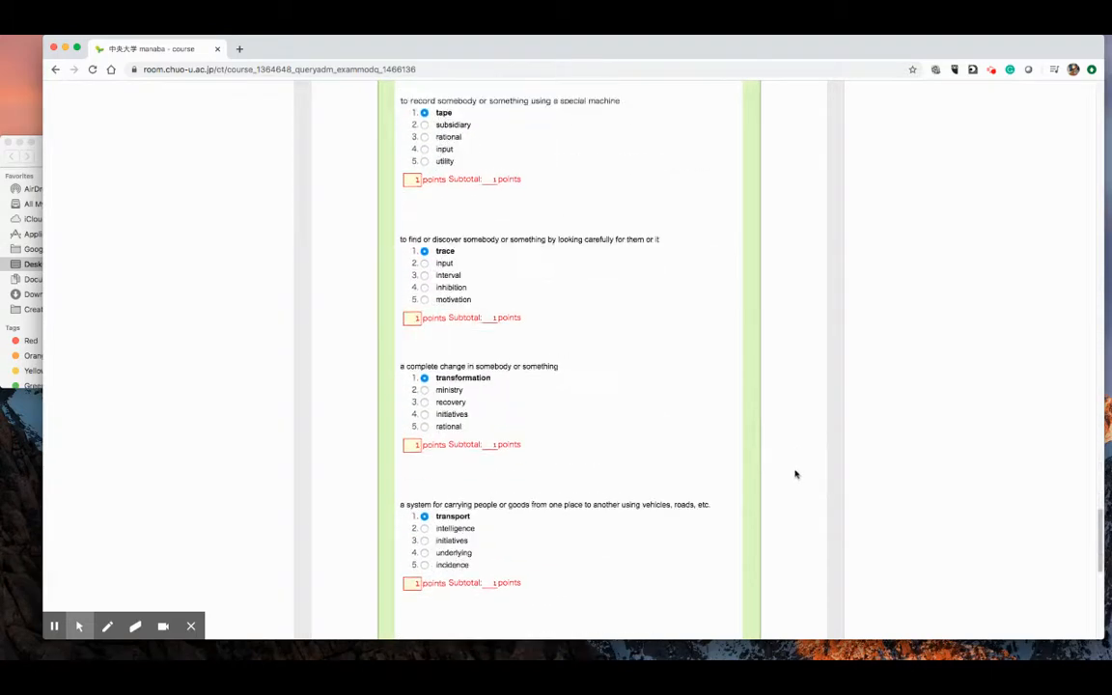
{"action": "scroll", "coordinate": [793, 475], "scroll_direction": "down", "scroll_amount": 2}
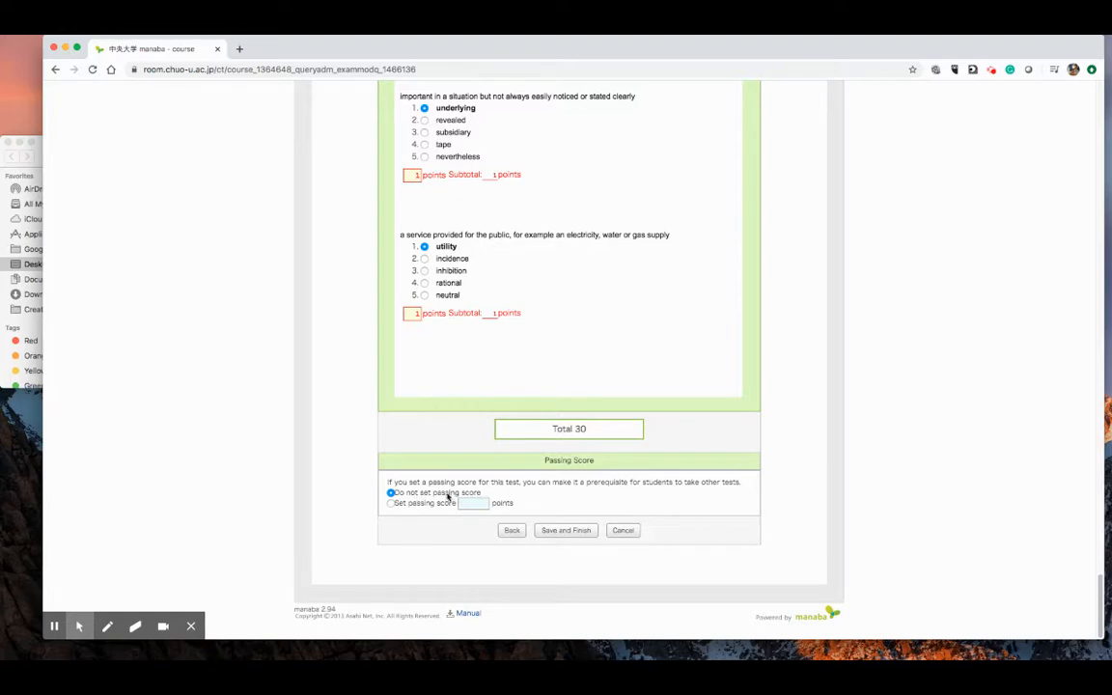
- Save and finish the AWL Sublist 6b - Term_1 test without a passing score
{"action": "left_click", "coordinate": [562, 534]}
{"action": "left_click", "coordinate": [563, 534]}
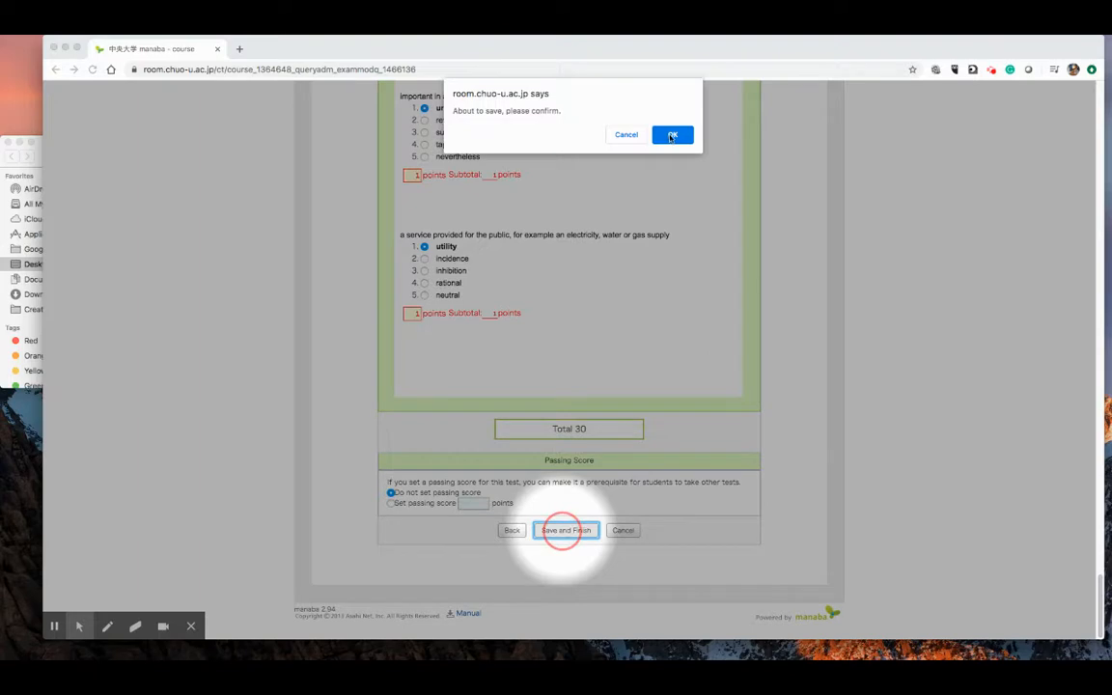
{"action": "left_click", "coordinate": [672, 135]}
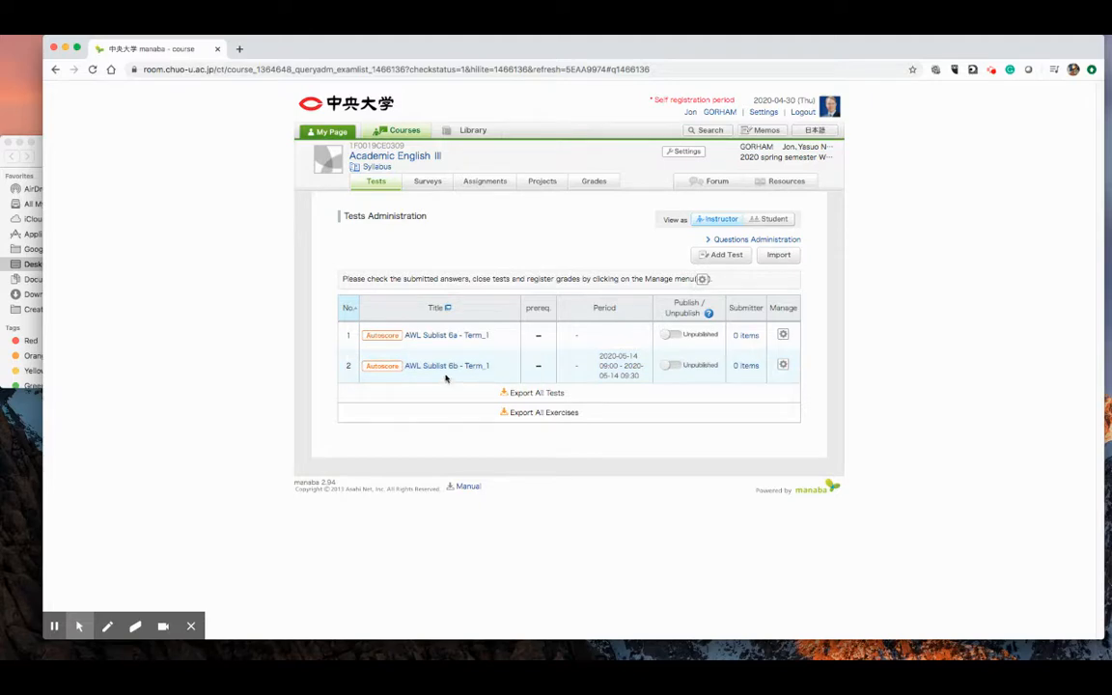
- Examine the AWL Sublist 6b - Term_1 entry in the test list, including its period, publication status and submitter columns
{"action": "scroll", "coordinate": [448, 378], "scroll_direction": "up", "scroll_amount": 10}
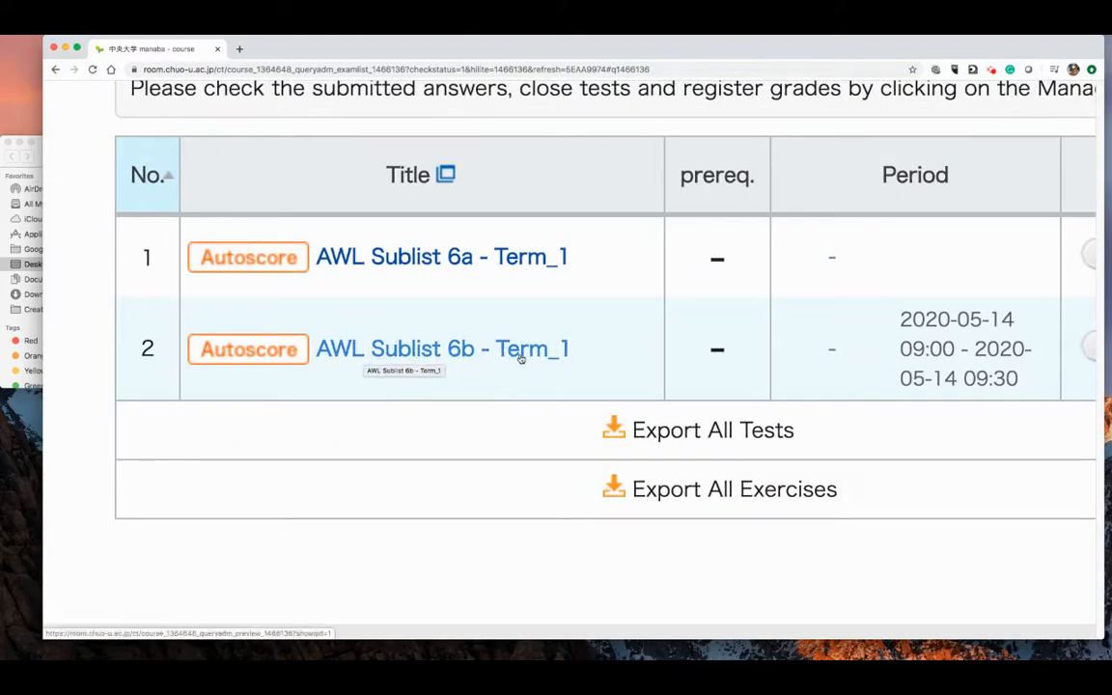
{"action": "key", "text": "super+minus"}
{"action": "key", "text": "super+minus"}
{"action": "key", "text": "super+minus"}
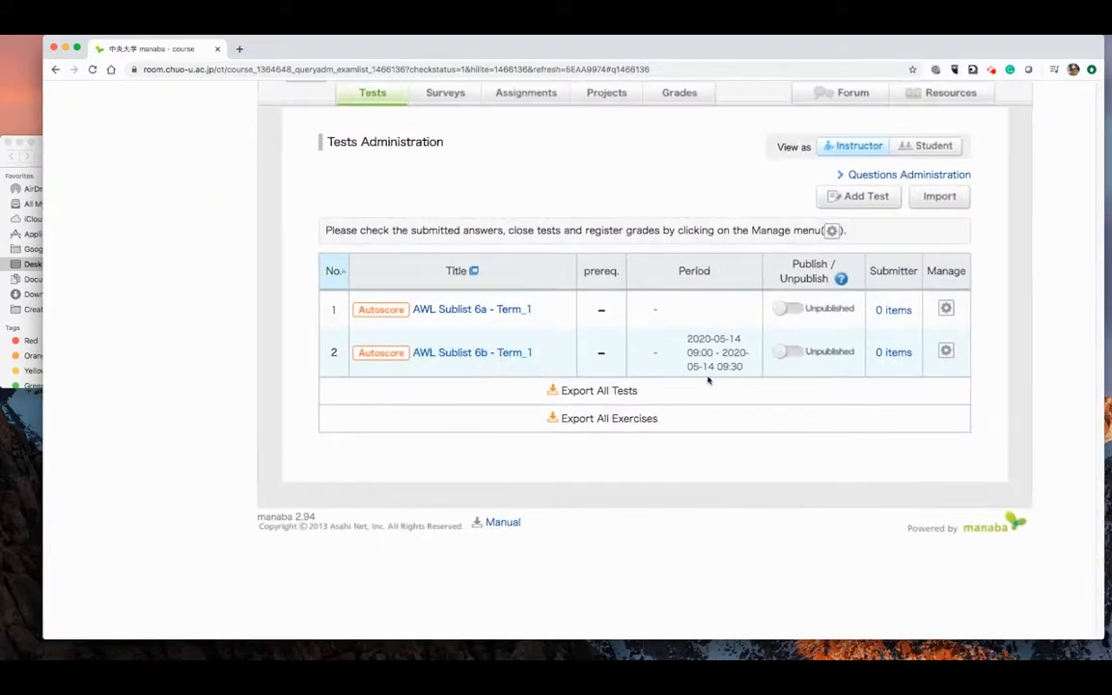
{"action": "scroll", "coordinate": [702, 383], "scroll_direction": "right", "scroll_amount": 5}
{"action": "scroll", "coordinate": [706, 380], "scroll_direction": "up", "scroll_amount": 5}
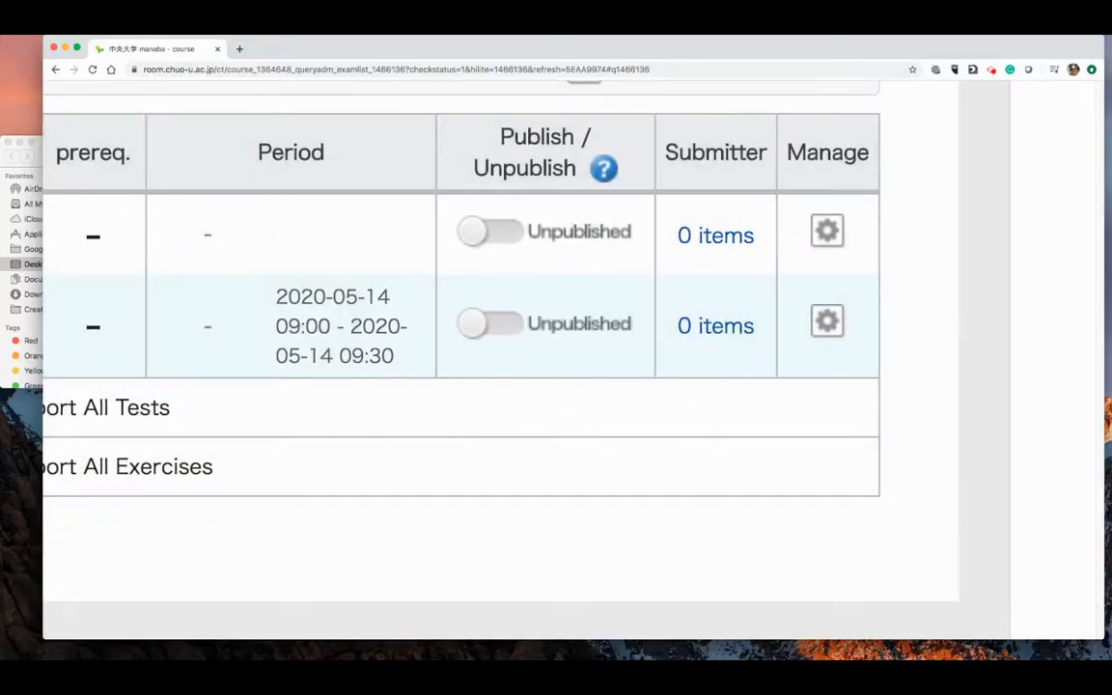
{"action": "scroll", "coordinate": [488, 326], "scroll_direction": "down", "scroll_amount": 5}
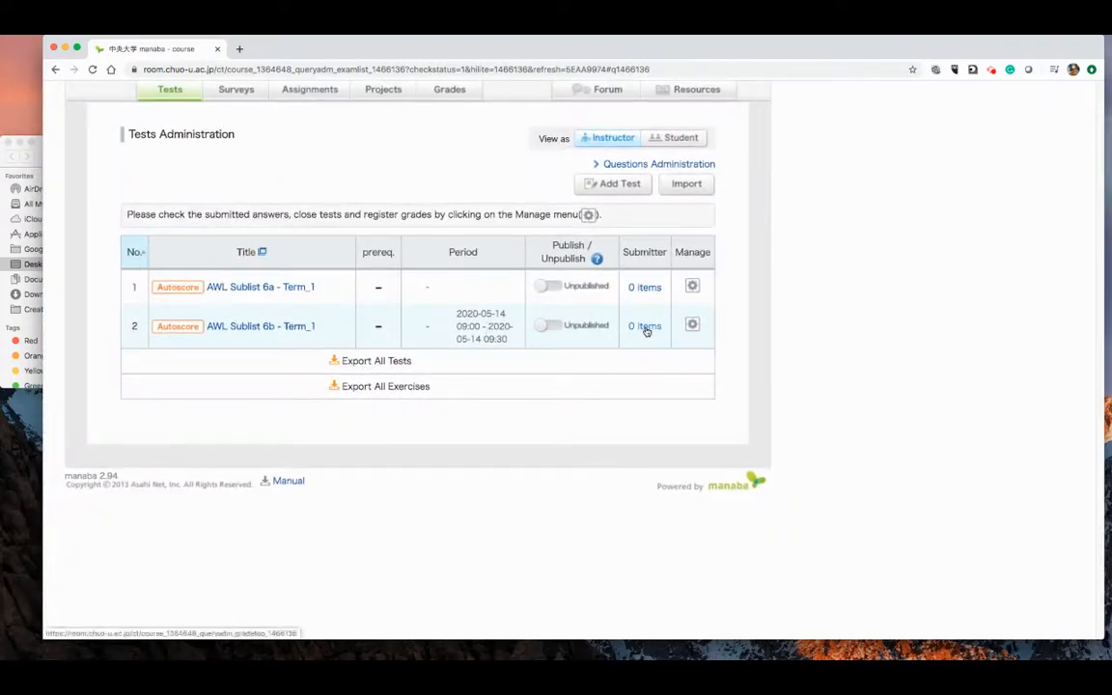
{"action": "scroll", "coordinate": [644, 332], "scroll_direction": "up", "scroll_amount": 5}
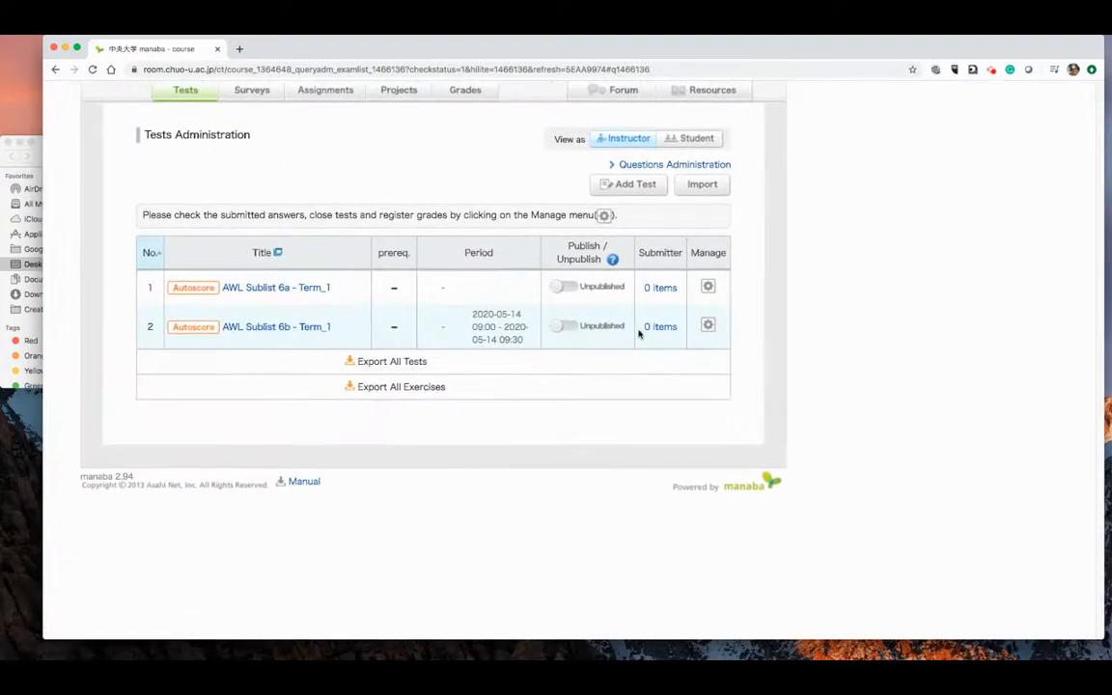
{"action": "scroll", "coordinate": [682, 333], "scroll_direction": "down", "scroll_amount": 5}
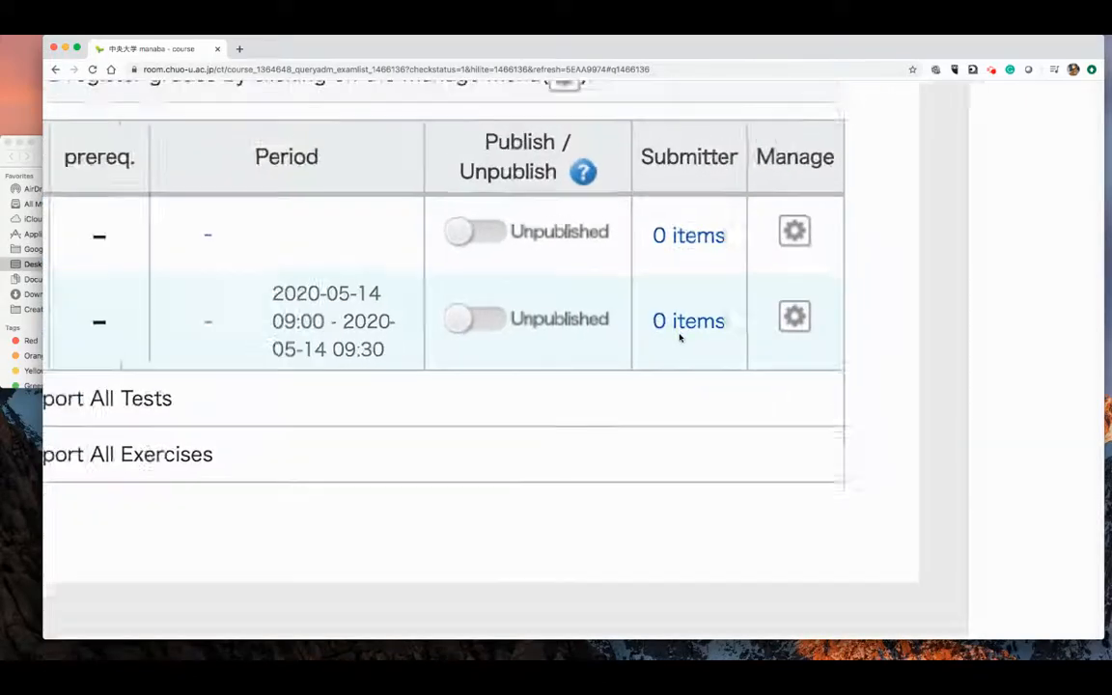